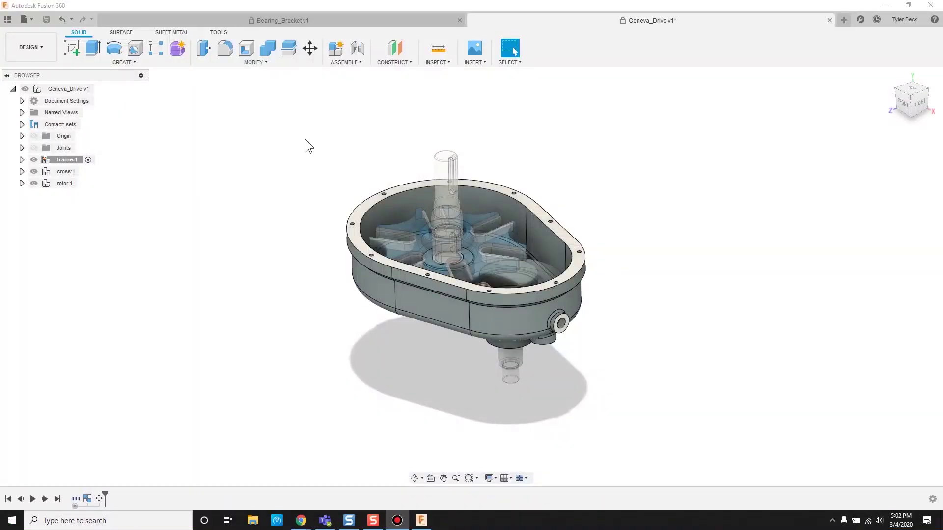
Add an offset construction plane 70 mm out from the housing frame's side face
{"action": "mouse_move", "coordinate": [355, 292]}
{"action": "middle_mouse_down", "text": "shift"}
{"action": "mouse_move", "coordinate": [353, 275]}
{"action": "mouse_move", "coordinate": [364, 273]}
{"action": "mouse_move", "coordinate": [363, 286]}
{"action": "mouse_move", "coordinate": [337, 195]}
{"action": "middle_mouse_up", "text": "shift"}
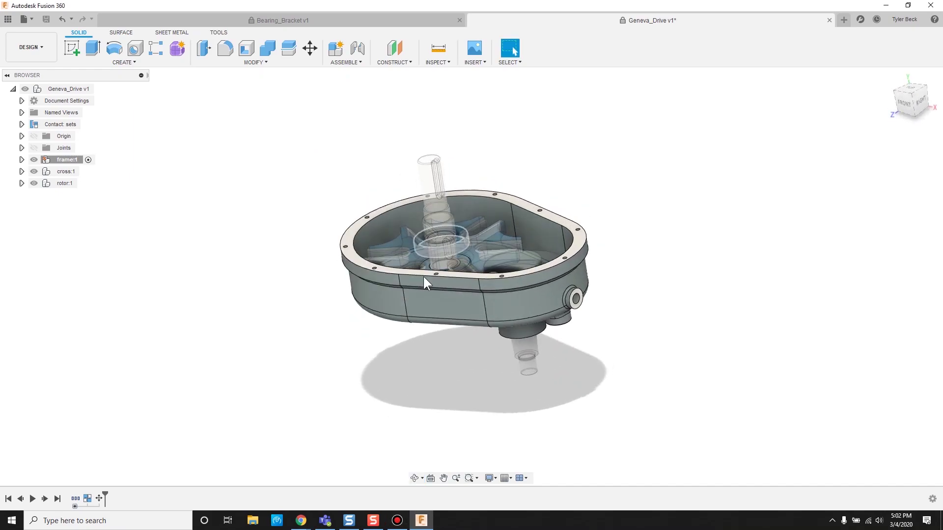
{"action": "left_click", "coordinate": [401, 55]}
{"action": "left_click", "coordinate": [404, 63]}
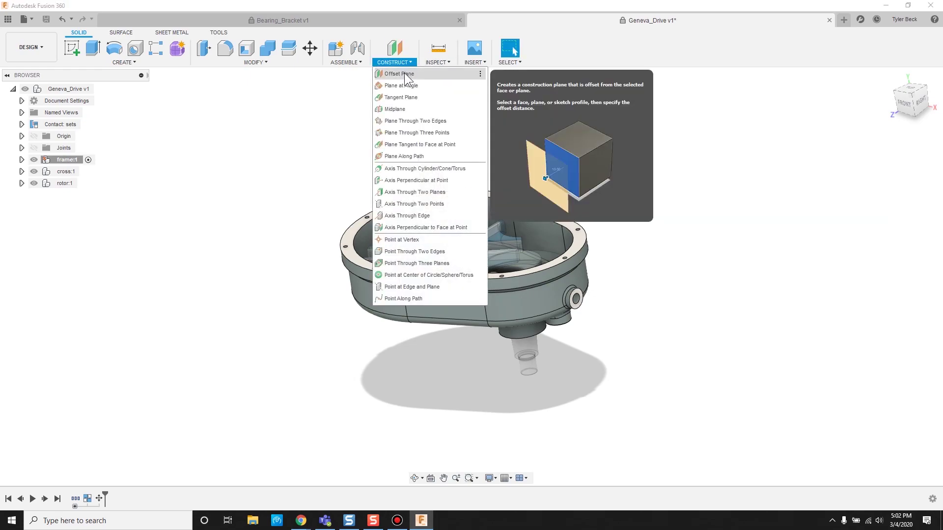
{"action": "left_click", "coordinate": [435, 314]}
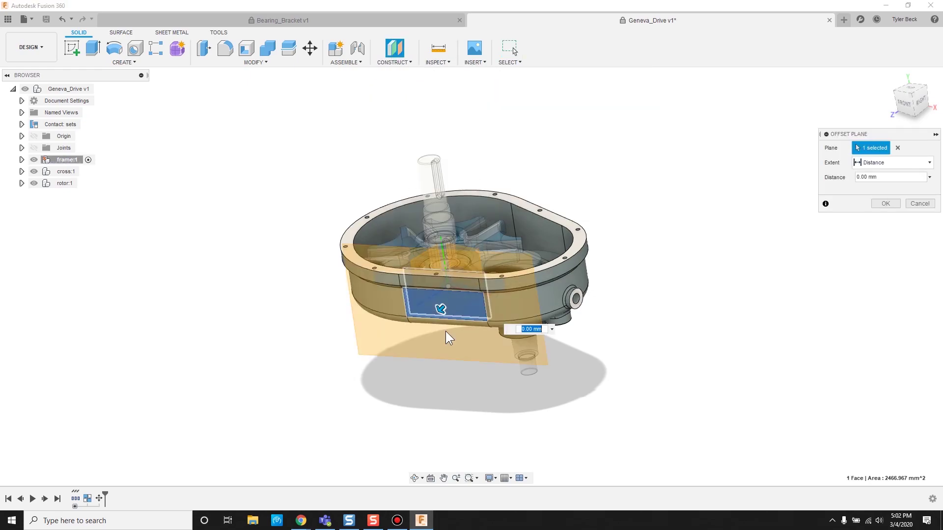
{"action": "middle_click_drag", "start_coordinate": [435, 315], "coordinate": [407, 322], "text": "shift"}
{"action": "left_click_drag", "start_coordinate": [397, 309], "coordinate": [332, 334]}
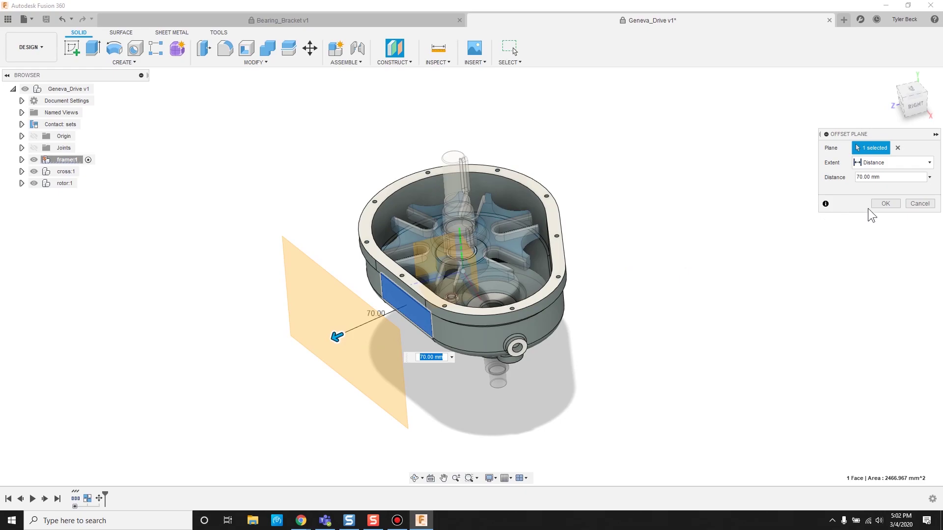
{"action": "left_click", "coordinate": [885, 204]}
{"action": "middle_click_drag", "start_coordinate": [442, 305], "coordinate": [400, 319], "text": "shift"}
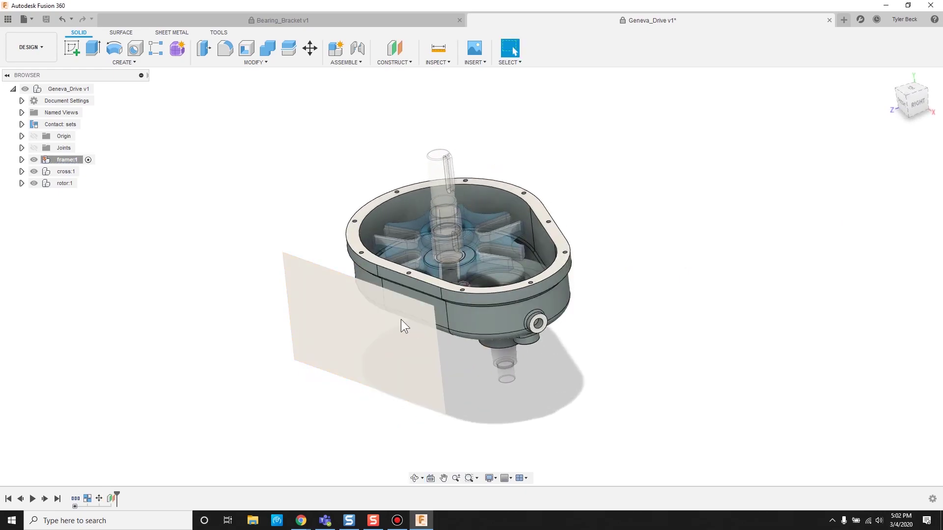
Start a sketch on the new offset plane
{"action": "left_click", "coordinate": [368, 307]}
{"action": "key", "text": "s"}
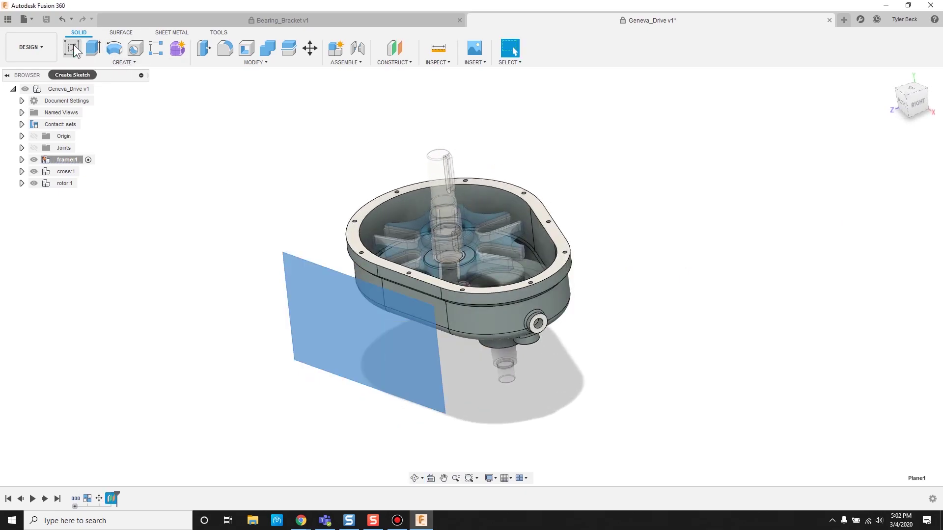
{"action": "left_click", "coordinate": [74, 49]}
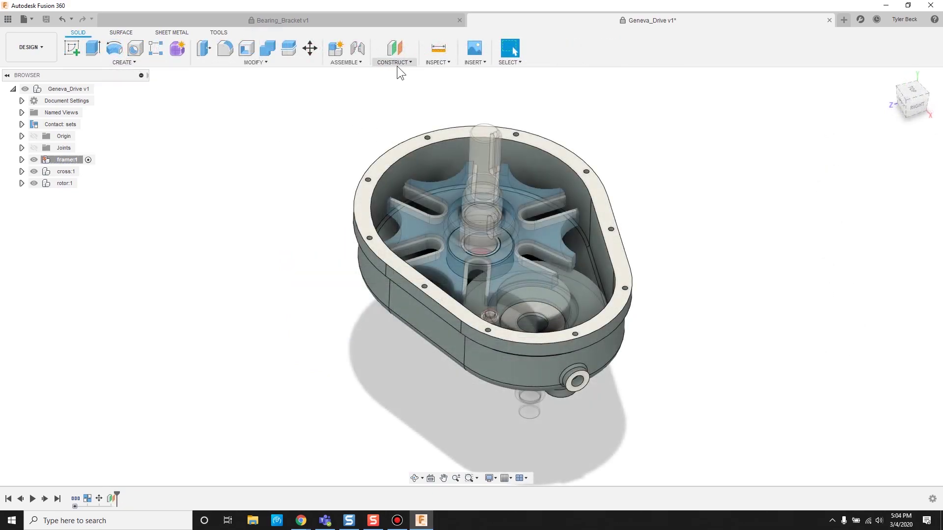
Start a Midplane and pick the housing's first side face, then the opposite side face
{"action": "left_click", "coordinate": [395, 64]}
{"action": "left_click", "coordinate": [402, 107]}
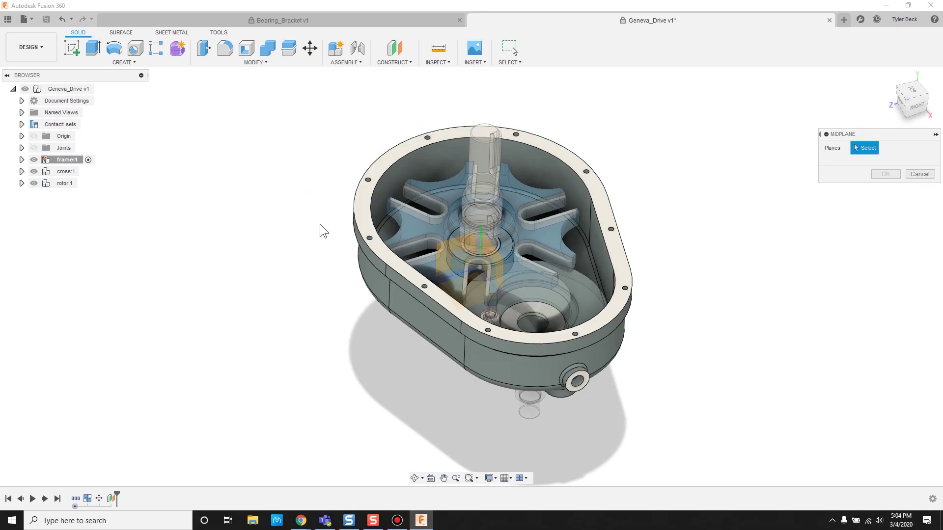
{"action": "left_click", "coordinate": [420, 321]}
{"action": "middle_click_drag", "start_coordinate": [706, 286], "coordinate": [498, 308], "text": "shift"}
{"action": "left_click", "coordinate": [600, 296]}
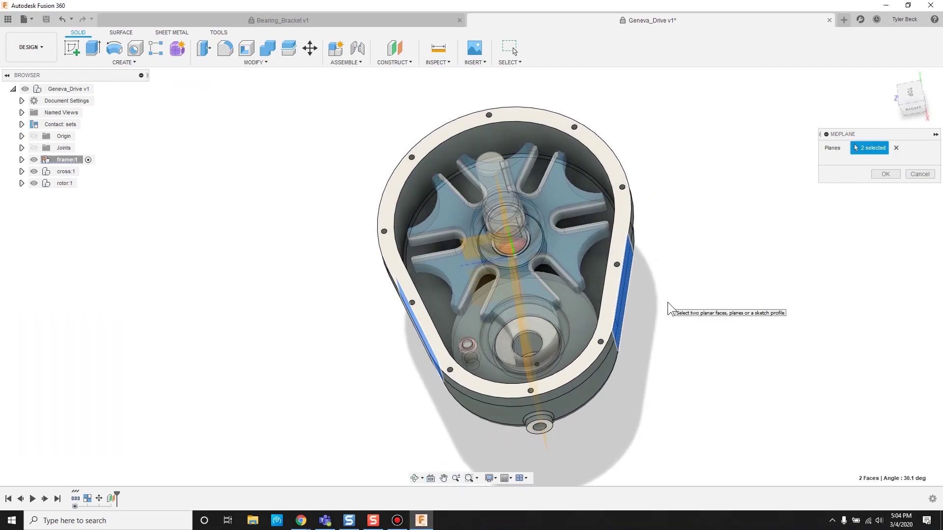
{"action": "middle_click_drag", "start_coordinate": [632, 235], "coordinate": [665, 213], "text": "shift"}
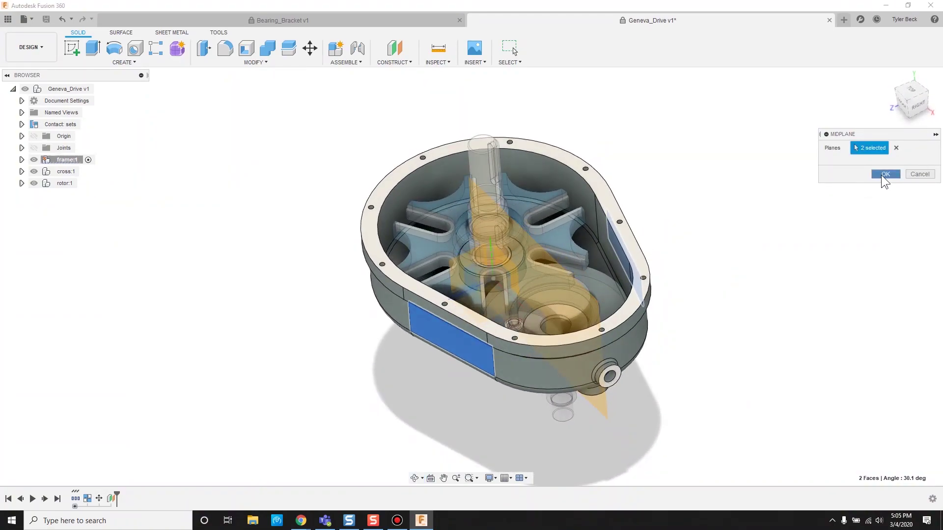
Confirm the midplane as Plane2 and resize it to cover the housing's right half
{"action": "left_click", "coordinate": [884, 174]}
{"action": "middle_click_drag", "start_coordinate": [680, 315], "coordinate": [676, 276], "text": "shift"}
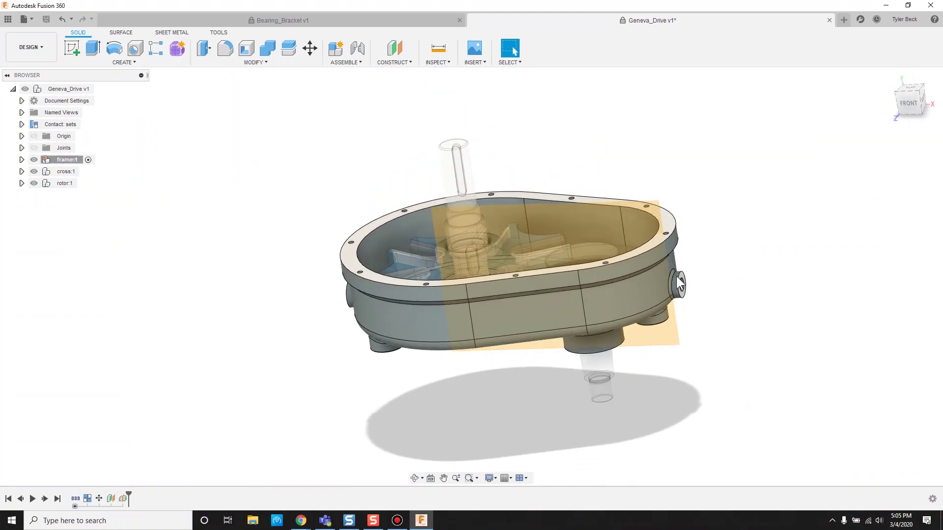
{"action": "left_click_drag", "start_coordinate": [657, 200], "coordinate": [707, 161]}
{"action": "left_click_drag", "start_coordinate": [426, 170], "coordinate": [296, 156]}
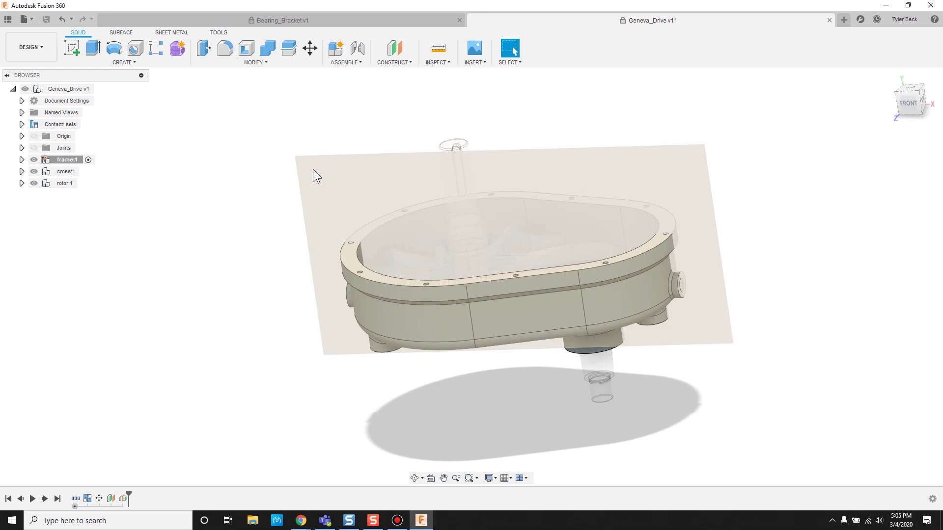
{"action": "middle_click_drag", "start_coordinate": [432, 199], "coordinate": [538, 191], "text": "shift"}
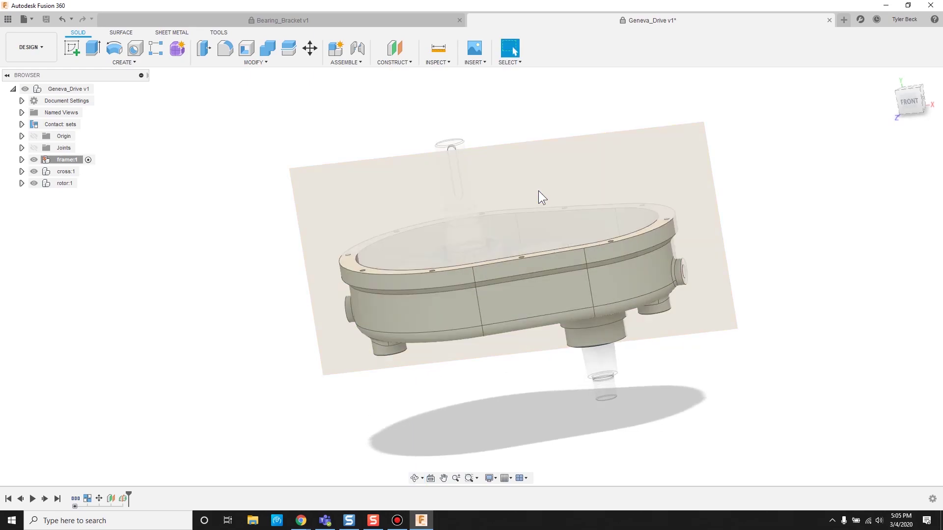
{"action": "left_click", "coordinate": [288, 167]}
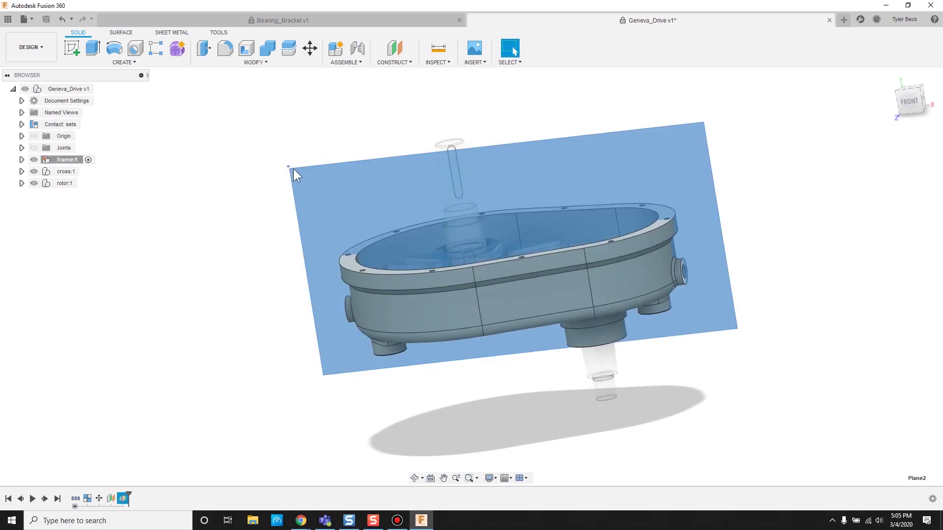
{"action": "key", "text": "Escape"}
{"action": "left_click_drag", "start_coordinate": [289, 168], "coordinate": [416, 189]}
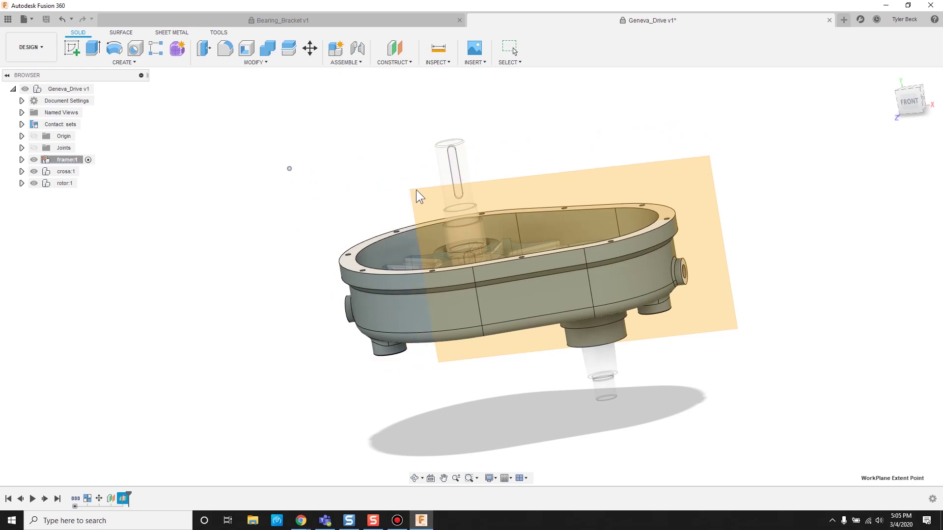
{"action": "middle_click_drag", "start_coordinate": [437, 210], "coordinate": [567, 234], "text": "shift"}
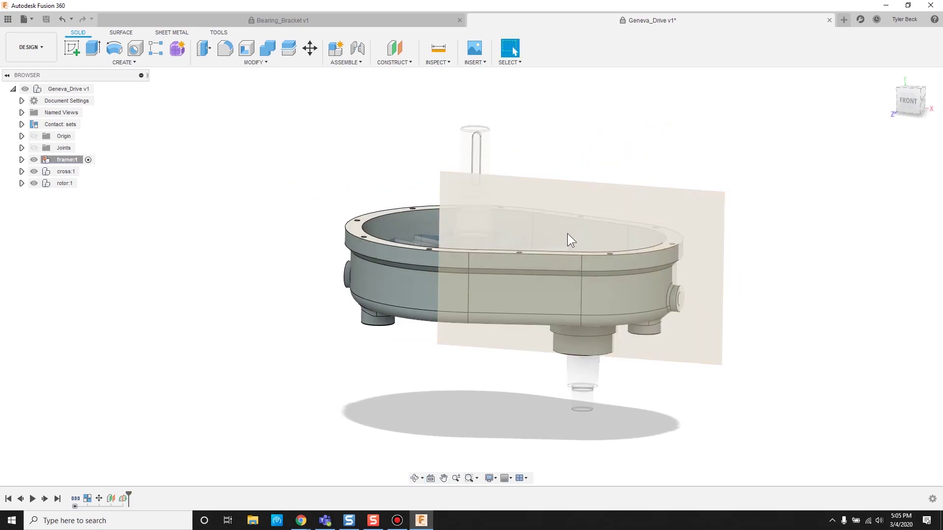
Start a sketch on Plane2
{"action": "left_click", "coordinate": [599, 198]}
{"action": "key", "text": "s"}
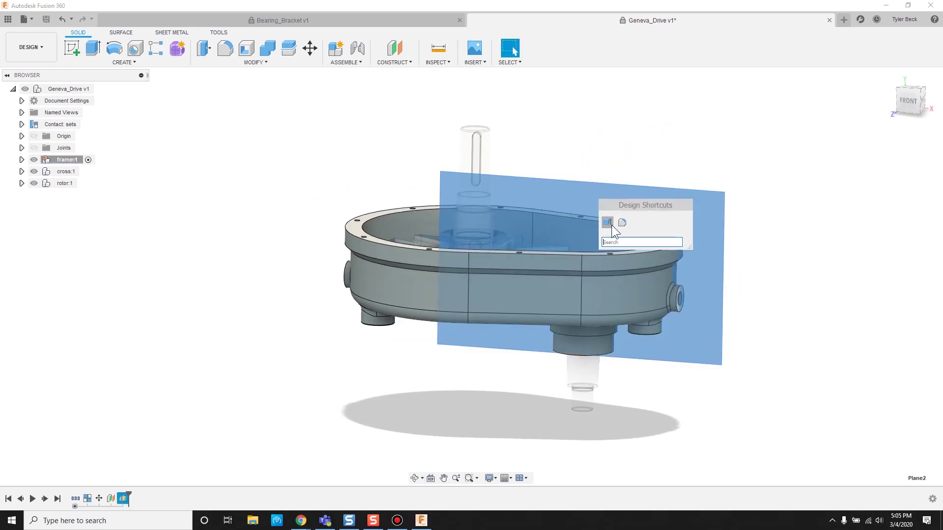
{"action": "left_click", "coordinate": [608, 223]}
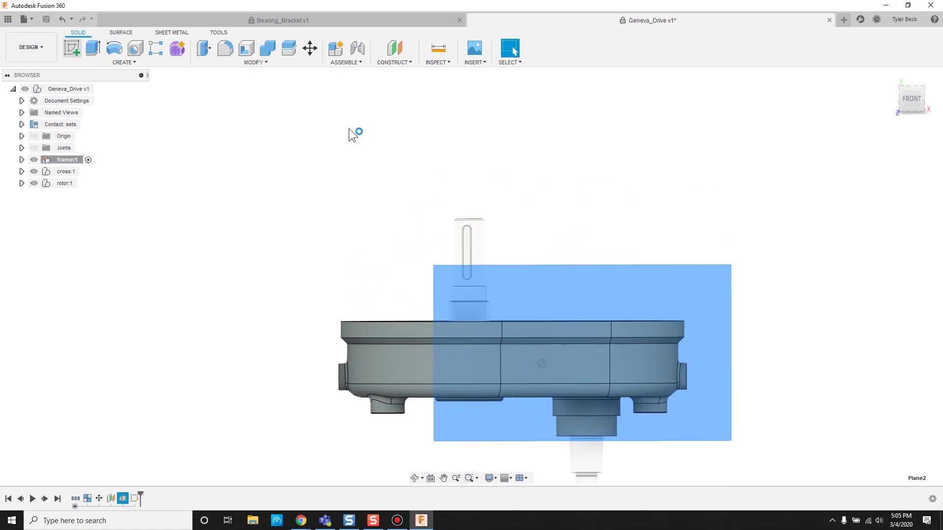
Draw a two-point rectangle on Plane2 spanning the housing's left end
{"action": "left_click", "coordinate": [93, 47]}
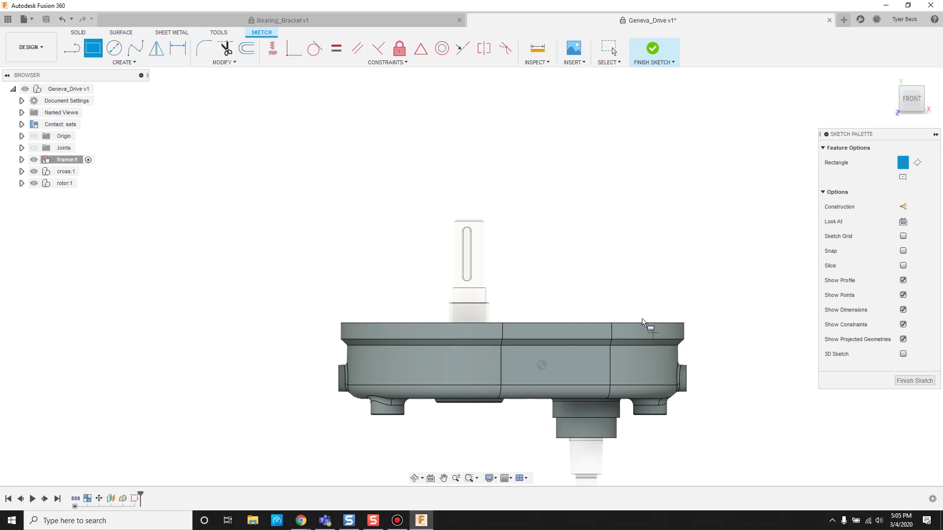
{"action": "left_click", "coordinate": [283, 282]}
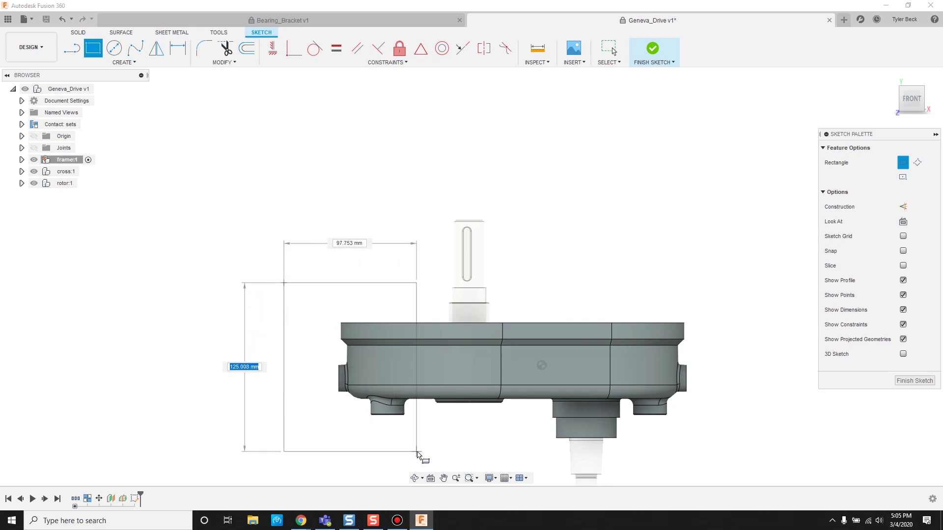
{"action": "left_click", "coordinate": [421, 451]}
{"action": "middle_click_drag", "start_coordinate": [520, 364], "coordinate": [511, 379], "text": "shift"}
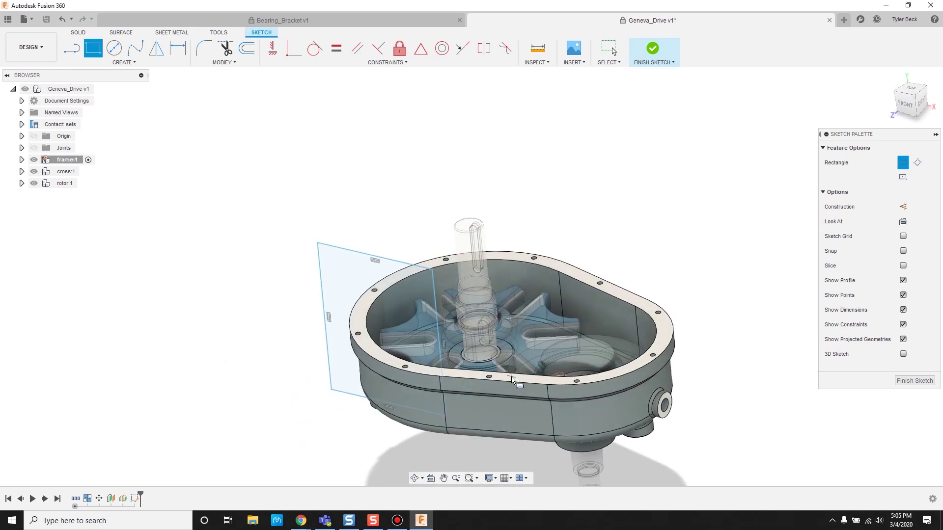
Extrude the rectangle as a 20 mm deep cut into the housing
{"action": "key", "text": "e"}
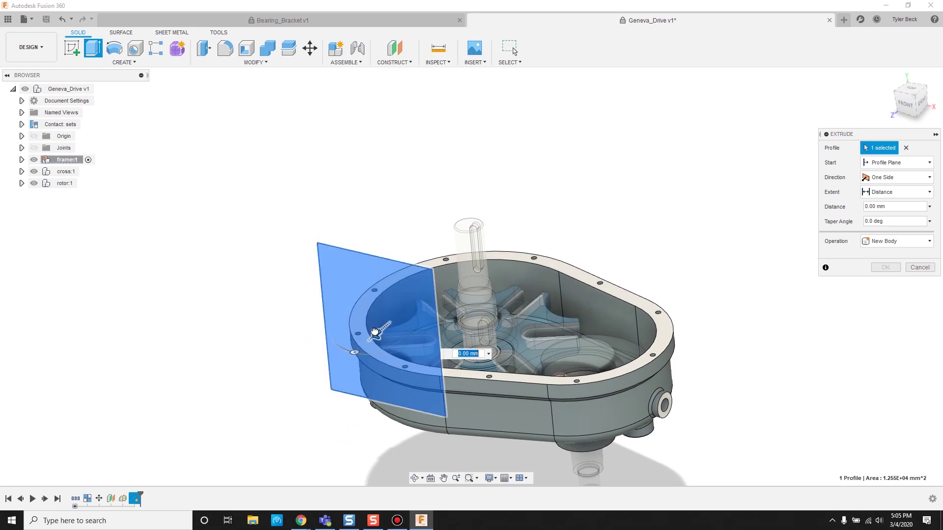
{"action": "left_click_drag", "start_coordinate": [353, 357], "coordinate": [400, 314]}
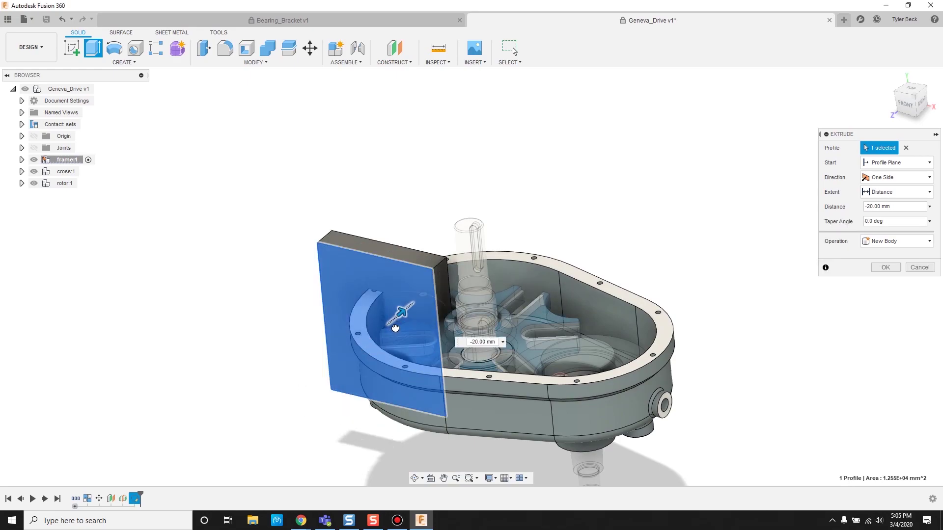
{"action": "left_click", "coordinate": [897, 241]}
{"action": "left_click", "coordinate": [884, 267]}
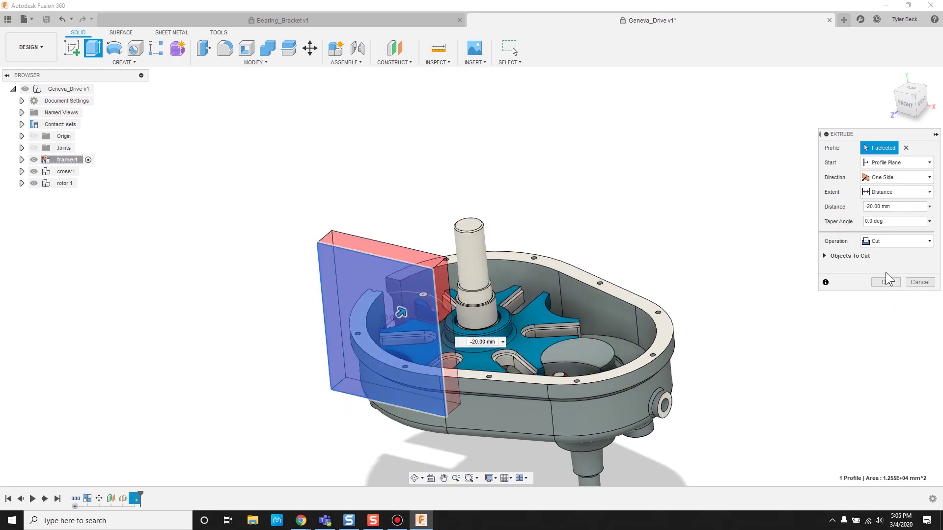
{"action": "left_click", "coordinate": [886, 282]}
{"action": "middle_click_drag", "start_coordinate": [491, 320], "coordinate": [710, 299], "text": "shift"}
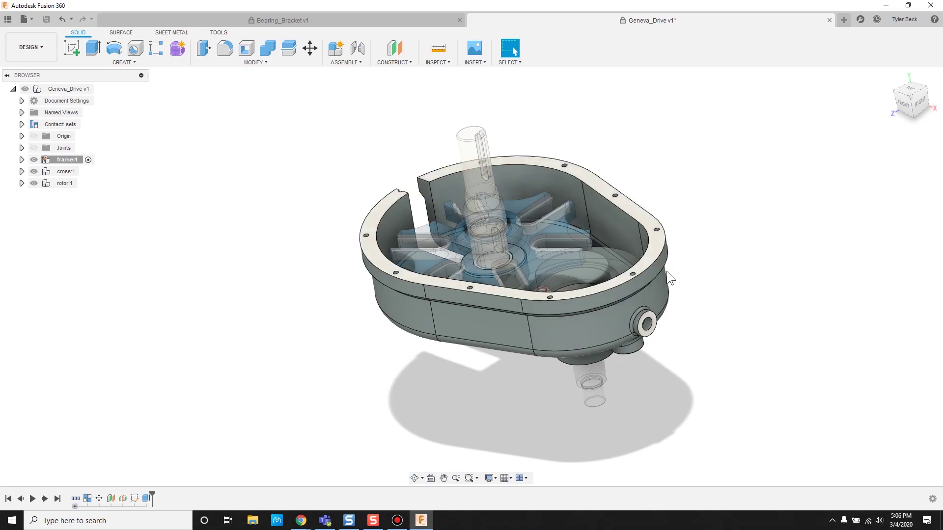
Make a tangent plane on the curved outer rim face, angled -40° from the flat side face
{"action": "scroll", "coordinate": [653, 275], "scroll_direction": "up", "scroll_amount": 5}
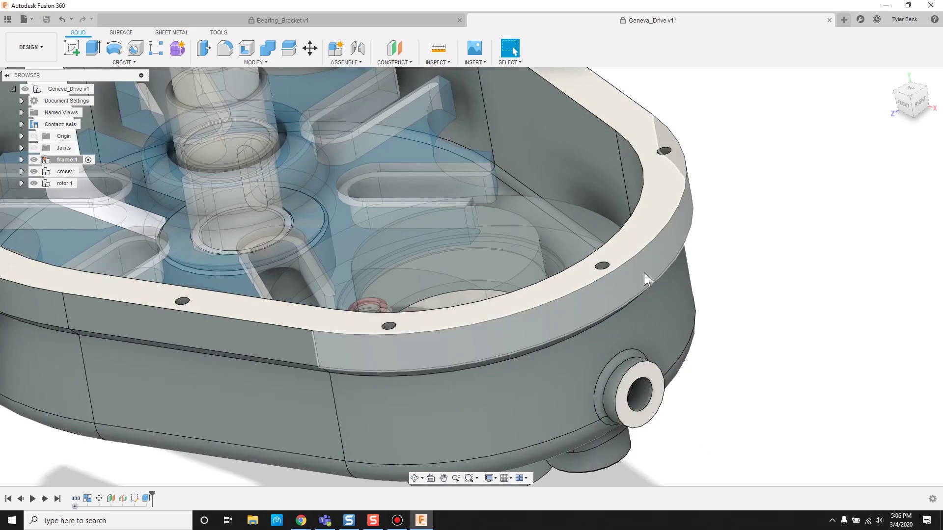
{"action": "scroll", "coordinate": [642, 275], "scroll_direction": "down", "scroll_amount": 5}
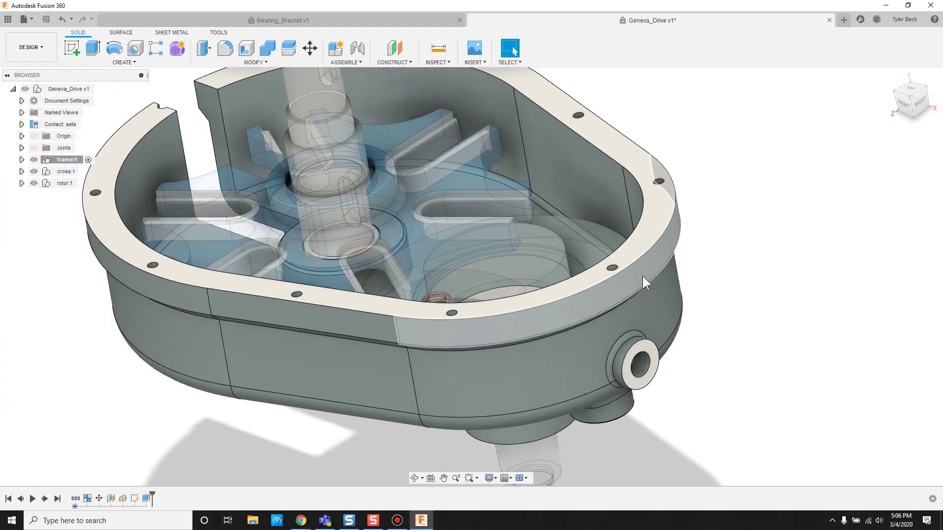
{"action": "scroll", "coordinate": [642, 276], "scroll_direction": "down", "scroll_amount": 3}
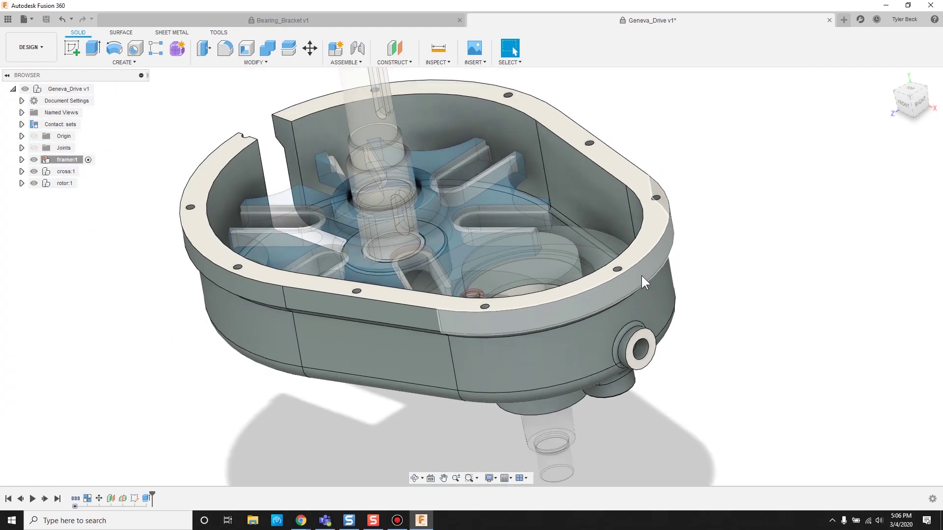
{"action": "left_click", "coordinate": [405, 63]}
{"action": "left_click", "coordinate": [401, 97]}
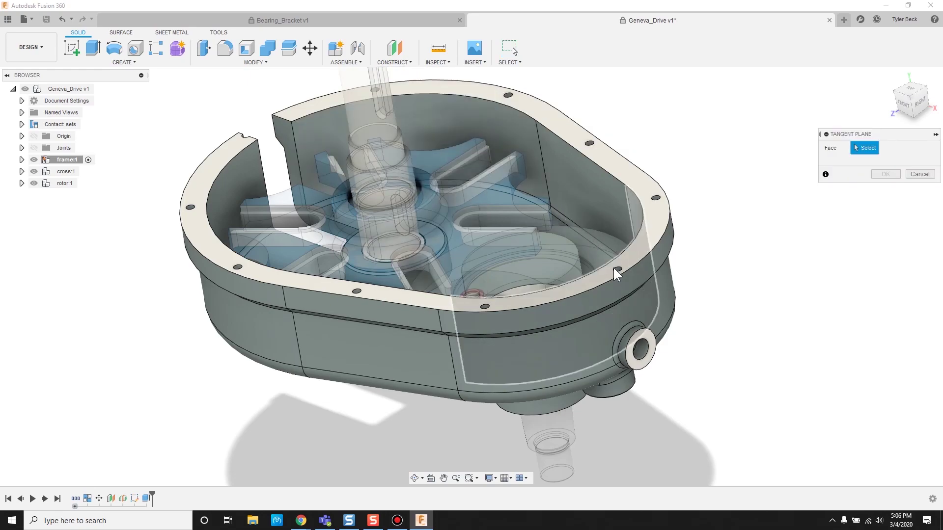
{"action": "left_click", "coordinate": [618, 290]}
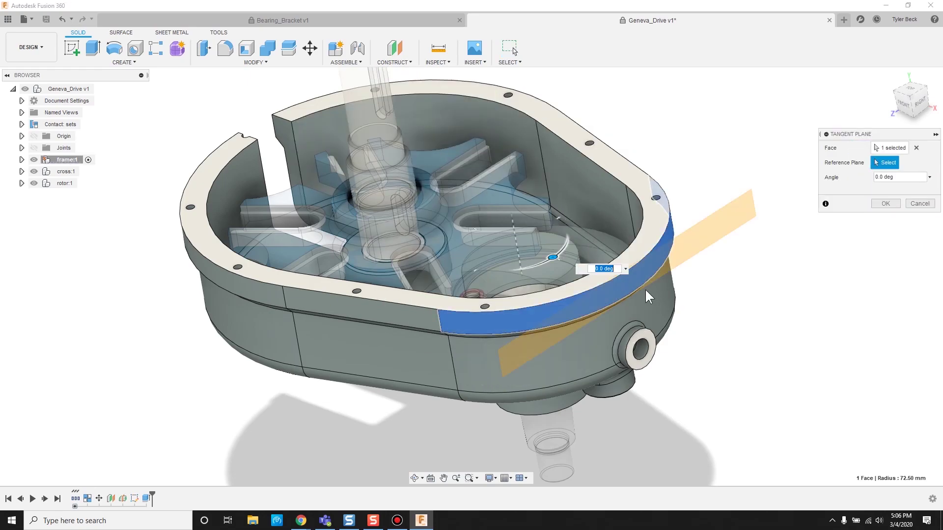
{"action": "middle_click_drag", "start_coordinate": [646, 291], "coordinate": [671, 284], "text": "shift"}
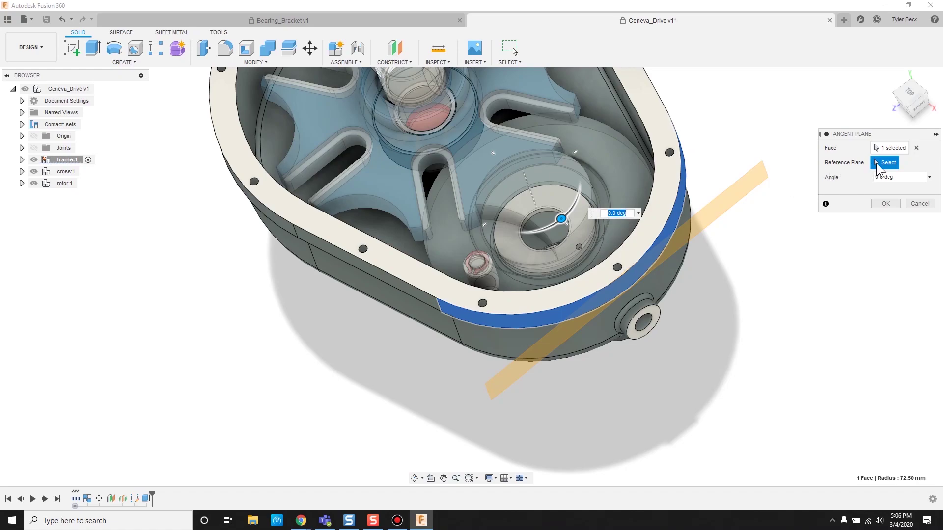
{"action": "left_click", "coordinate": [415, 293]}
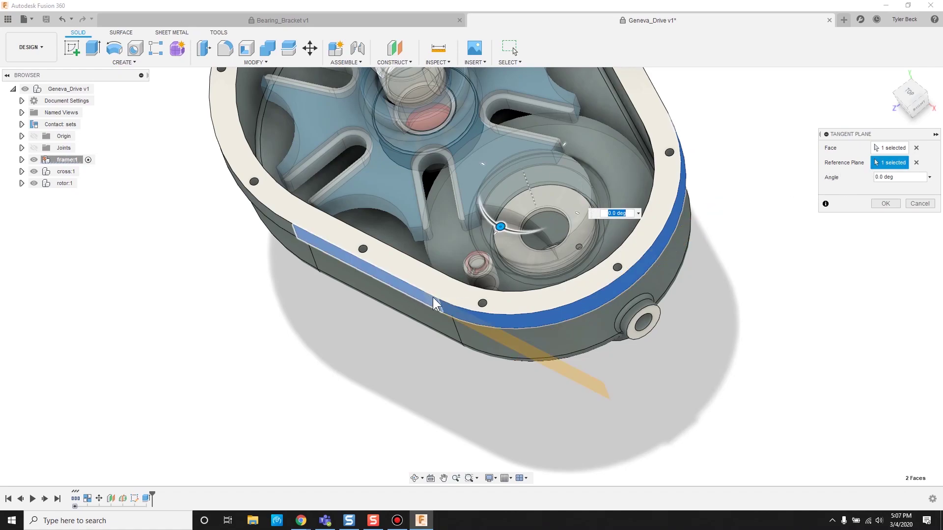
{"action": "left_click_drag", "start_coordinate": [500, 226], "coordinate": [705, 226]}
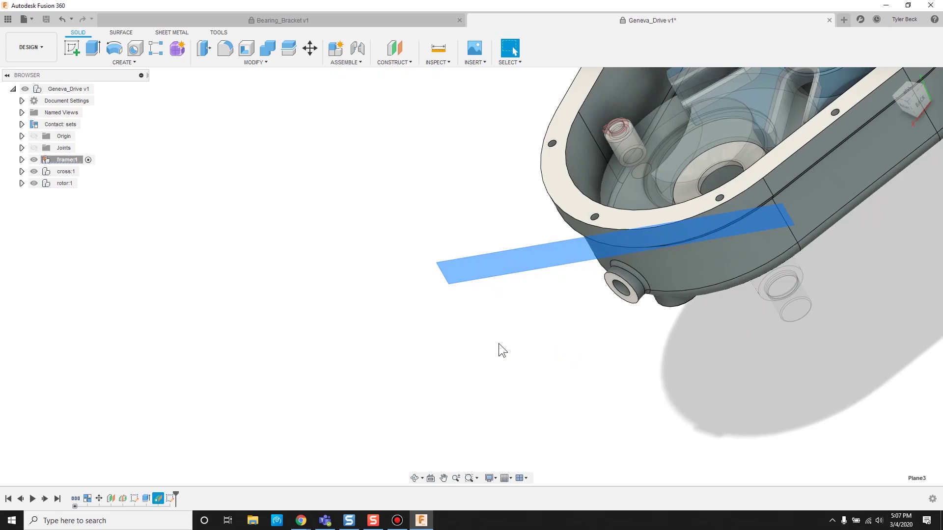
{"action": "middle_click_drag", "start_coordinate": [583, 324], "coordinate": [605, 314], "text": "shift"}
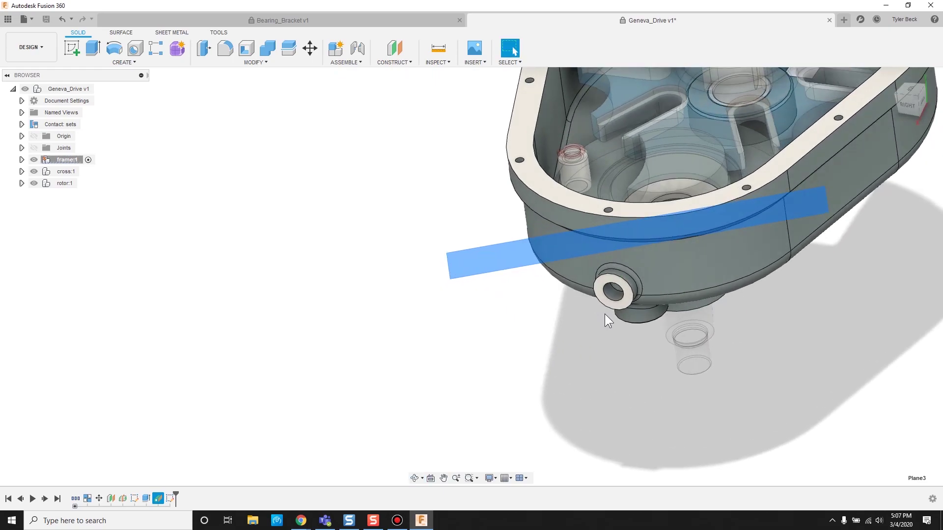
{"action": "scroll", "coordinate": [668, 237], "scroll_direction": "up", "scroll_amount": 2}
{"action": "middle_click_drag", "start_coordinate": [670, 221], "coordinate": [677, 250], "text": "shift"}
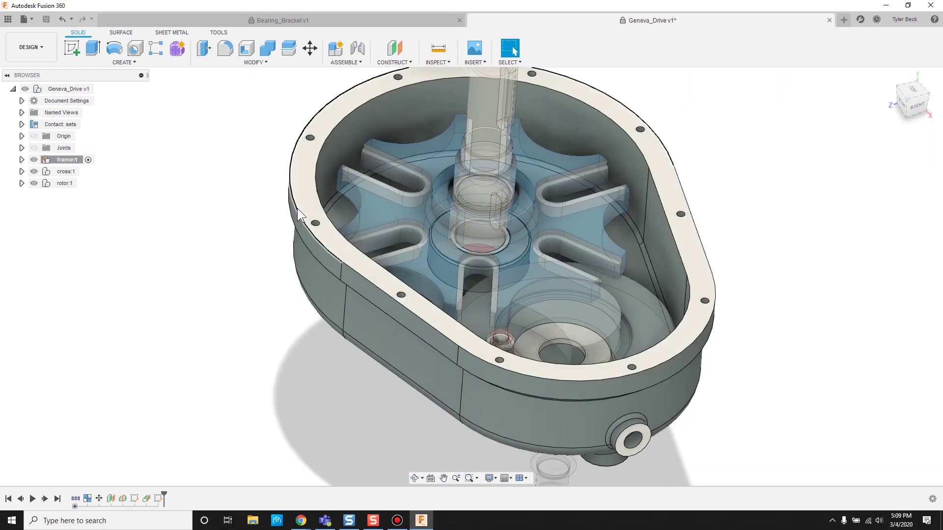
Create Plane4 along the flange edge at proportional distance 0.748
{"action": "left_click", "coordinate": [406, 65]}
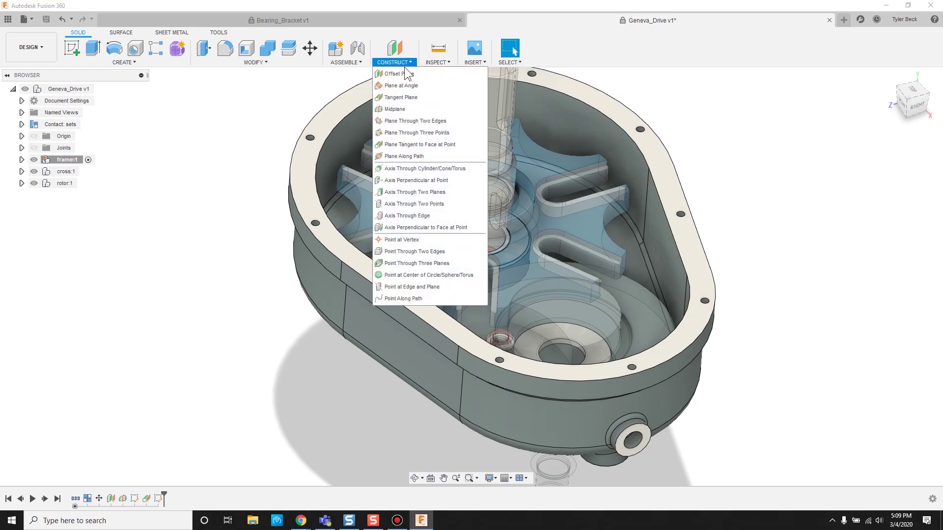
{"action": "left_click", "coordinate": [413, 156]}
{"action": "left_click", "coordinate": [392, 298]}
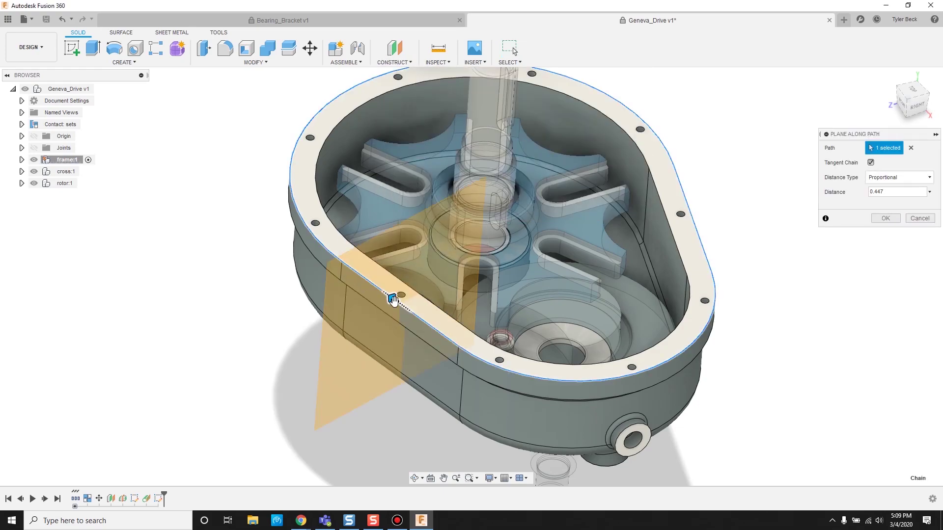
{"action": "left_click_drag", "start_coordinate": [393, 299], "coordinate": [342, 261]}
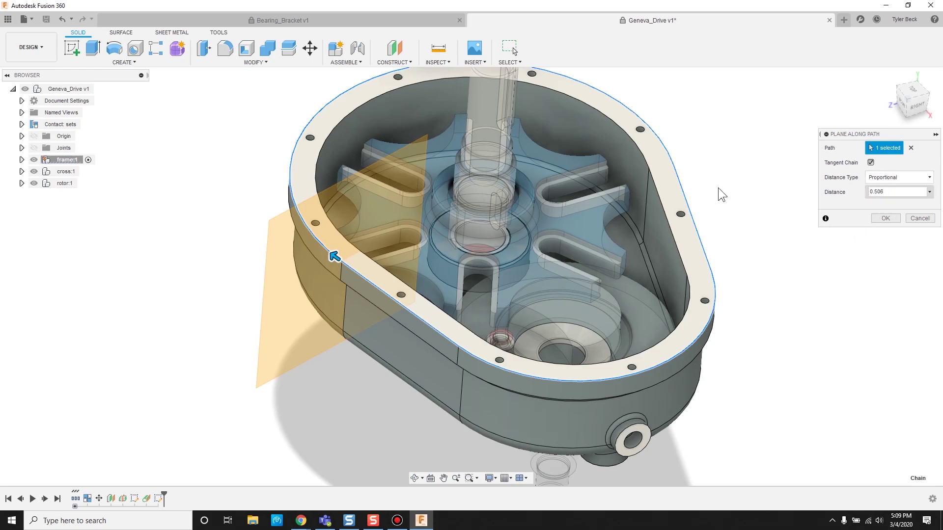
{"action": "left_click_drag", "start_coordinate": [333, 254], "coordinate": [291, 147]}
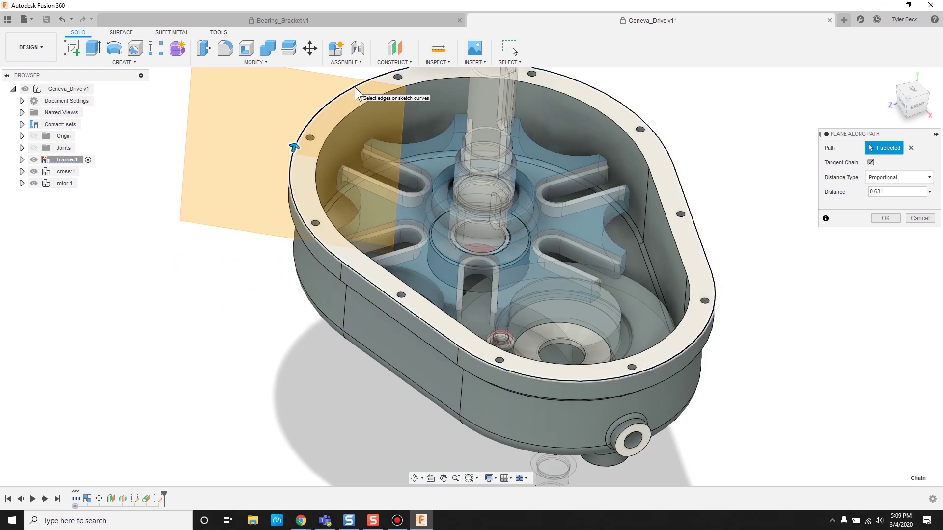
{"action": "left_click_drag", "start_coordinate": [294, 147], "coordinate": [396, 84]}
{"action": "scroll", "coordinate": [449, 170], "scroll_direction": "up", "scroll_amount": 2}
{"action": "scroll", "coordinate": [445, 222], "scroll_direction": "down", "scroll_amount": 3}
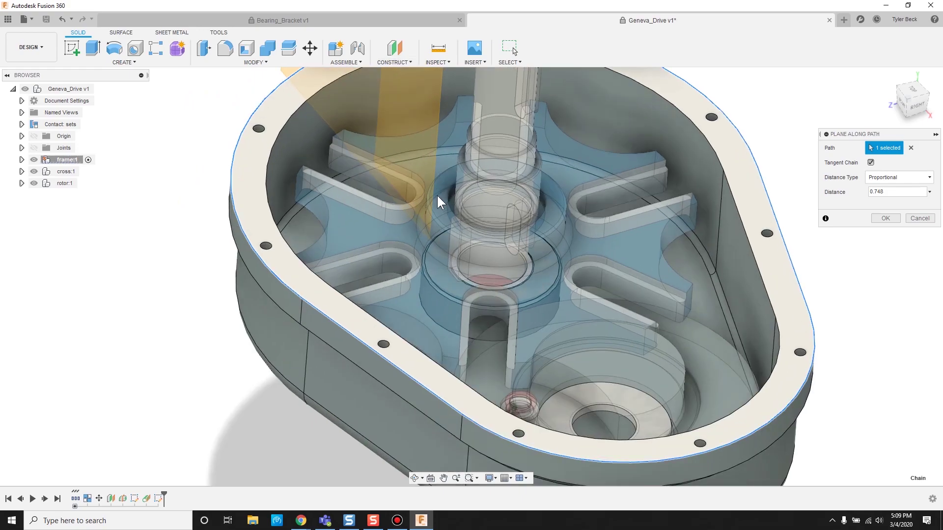
{"action": "left_click", "coordinate": [884, 218]}
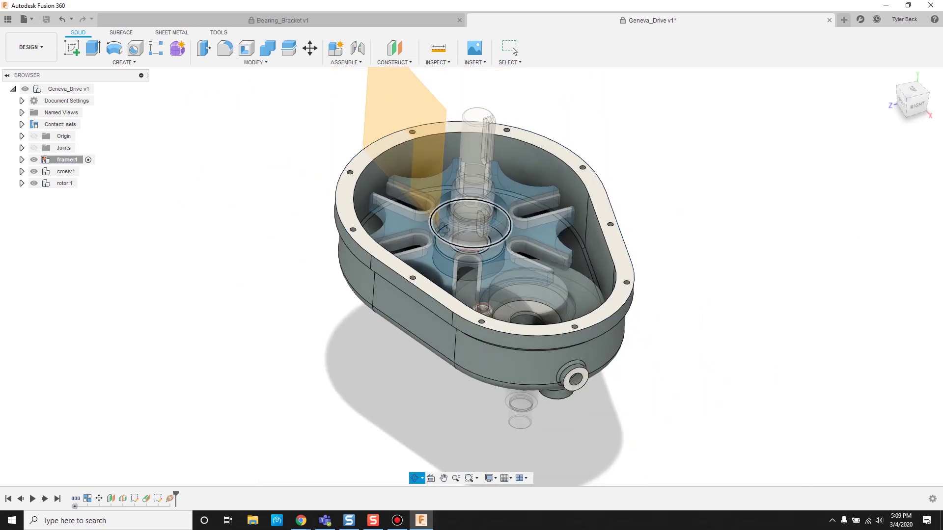
{"action": "middle_click_drag", "start_coordinate": [722, 222], "coordinate": [267, 122], "text": "shift"}
Sketch a small circle on Plane4 and finish the sketch
{"action": "key", "text": "s"}
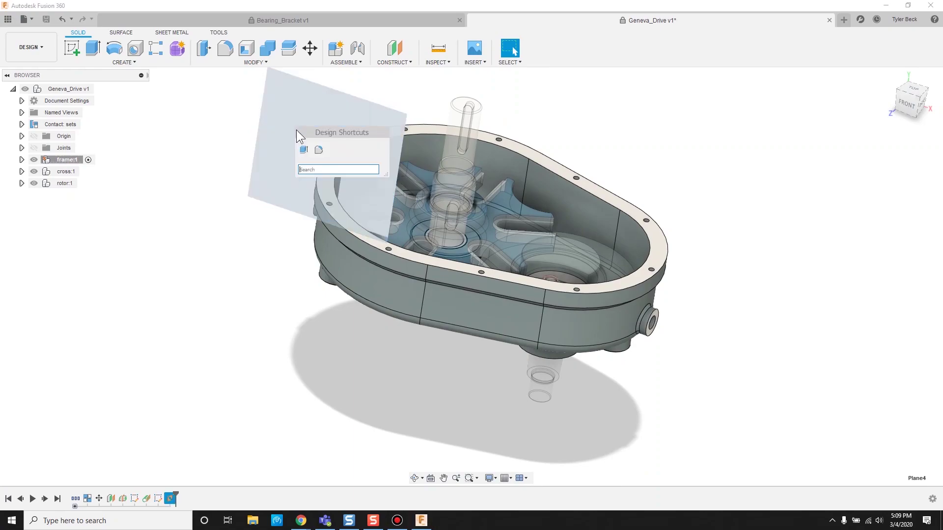
{"action": "left_click", "coordinate": [296, 131]}
{"action": "left_click", "coordinate": [71, 49]}
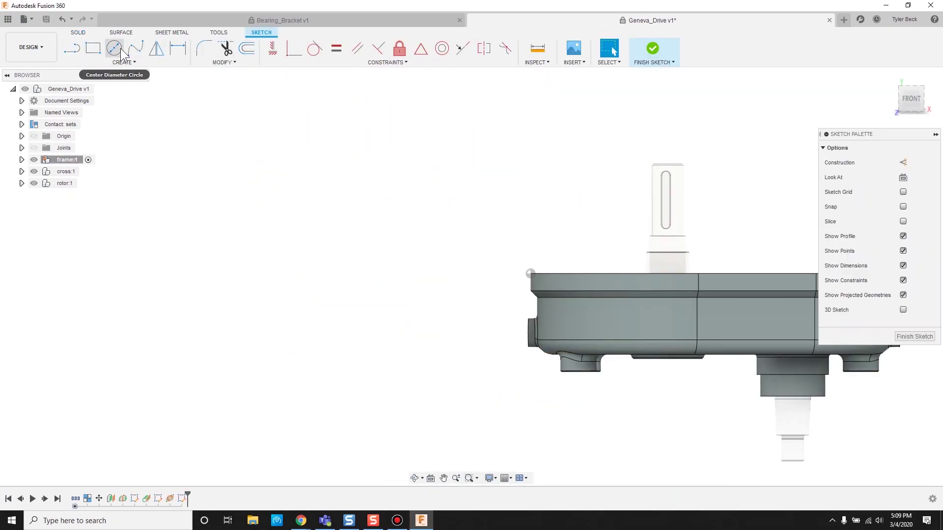
{"action": "left_click", "coordinate": [915, 337]}
Sweep the circle along the flange edge, joining it as a rounded bead on the rim
{"action": "type", "text": "s"}
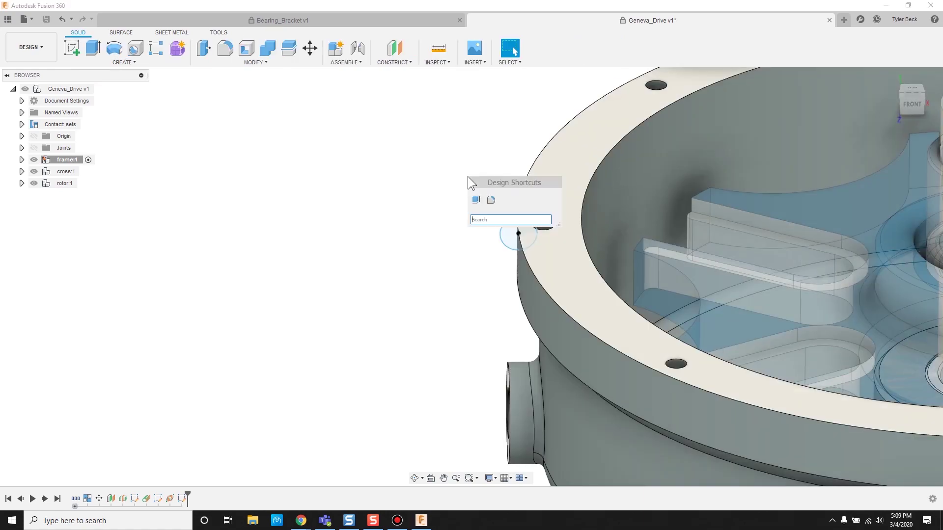
{"action": "type", "text": "swee"}
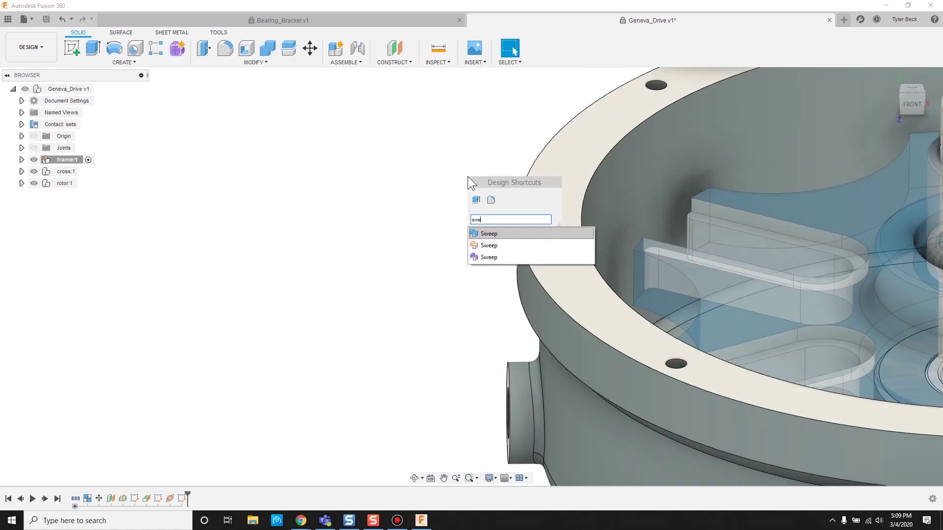
{"action": "key", "text": "Return"}
{"action": "left_click", "coordinate": [528, 232]}
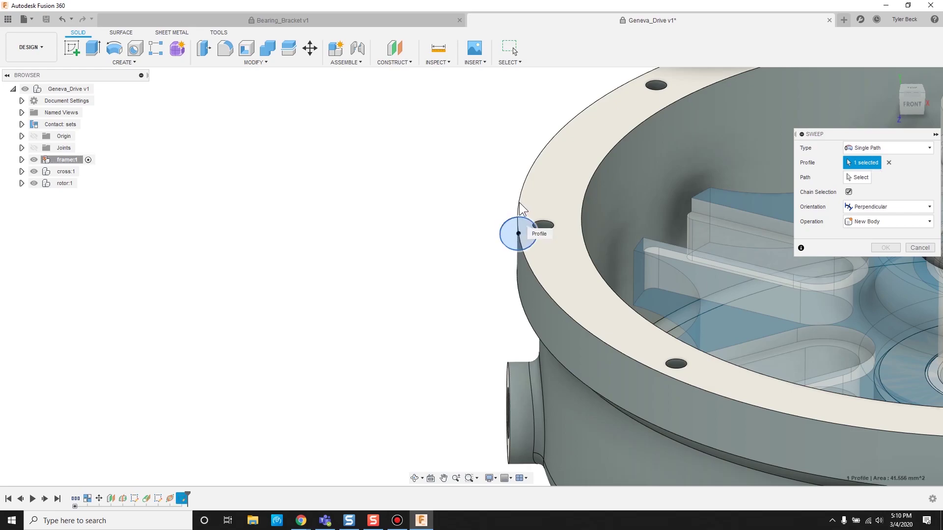
{"action": "left_click", "coordinate": [858, 177]}
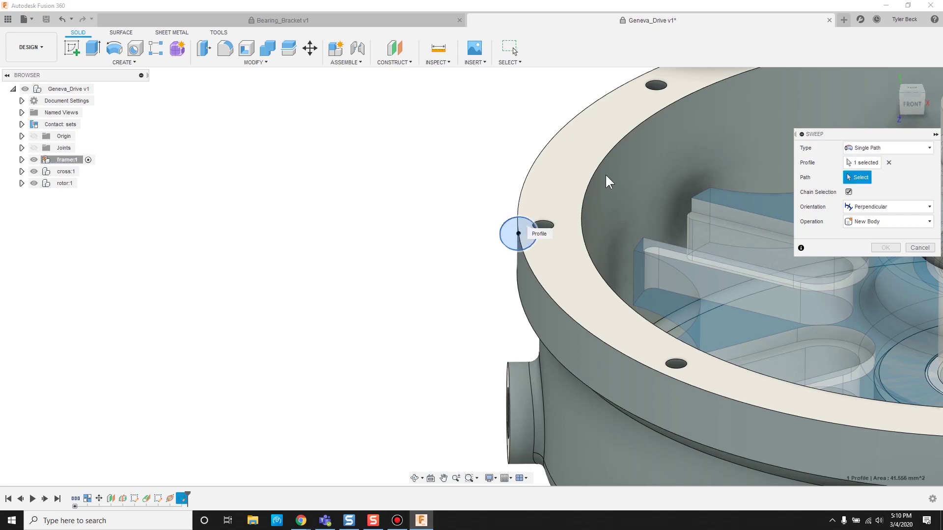
{"action": "left_click", "coordinate": [524, 190]}
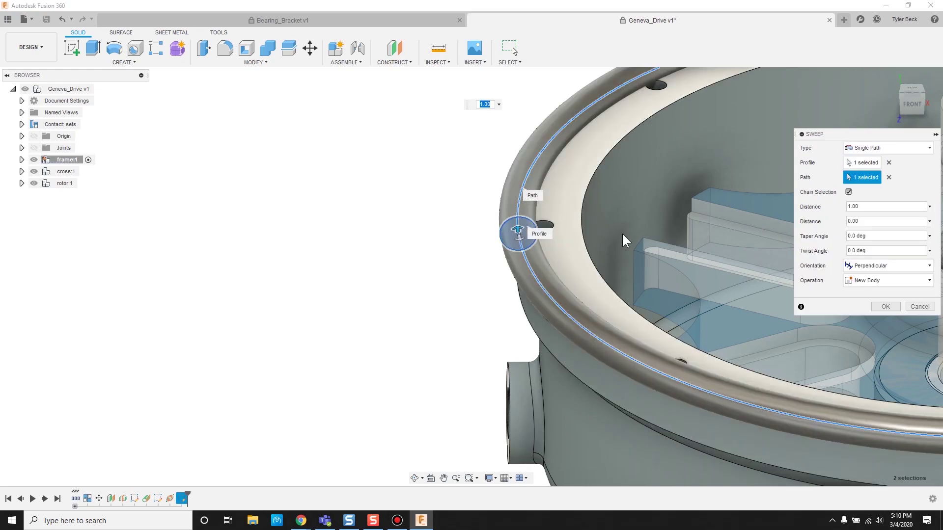
{"action": "scroll", "coordinate": [622, 232], "scroll_direction": "up", "scroll_amount": 3}
{"action": "left_click", "coordinate": [886, 281]}
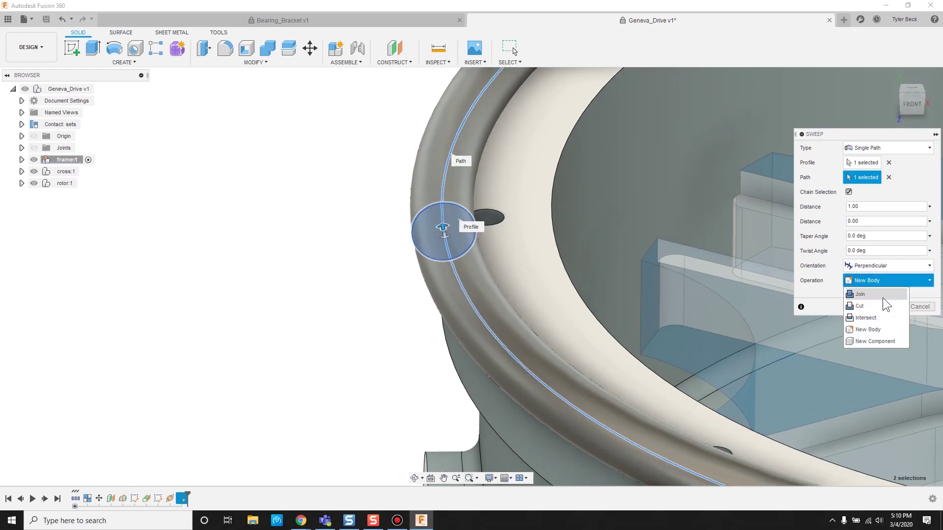
{"action": "left_click", "coordinate": [883, 298]}
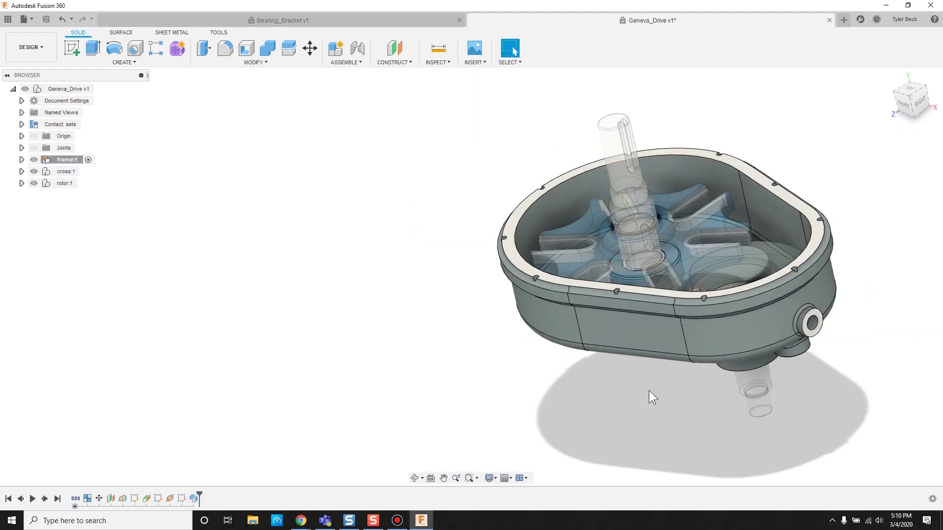
{"action": "middle_click_drag", "start_coordinate": [650, 391], "coordinate": [631, 358], "text": "shift"}
Begin a new sketch on the housing's flat side panel face
{"action": "scroll", "coordinate": [631, 359], "scroll_direction": "up", "scroll_amount": 6}
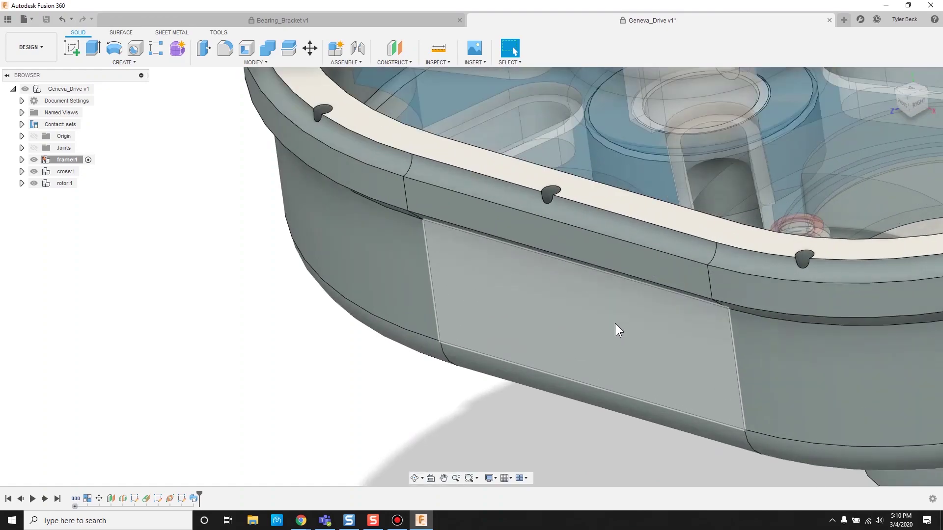
{"action": "left_click", "coordinate": [583, 321]}
{"action": "left_click", "coordinate": [70, 54]}
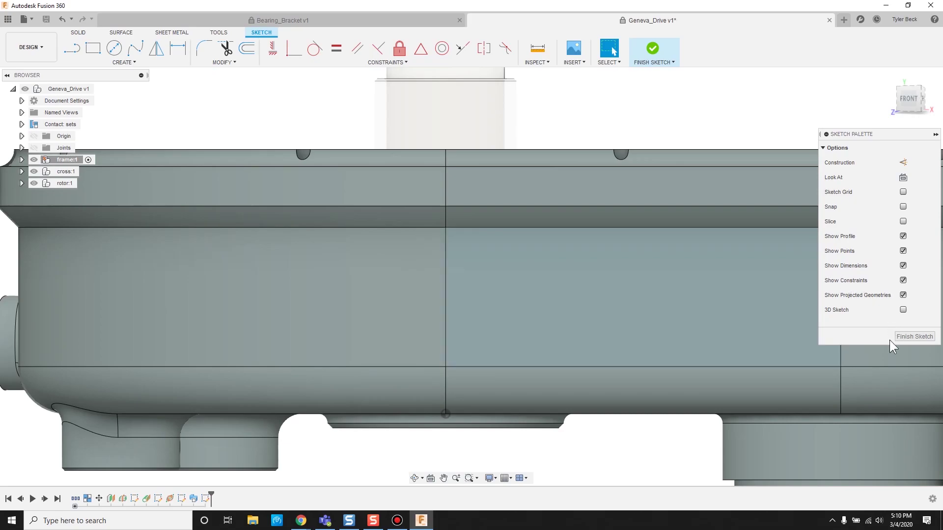
{"action": "left_click", "coordinate": [912, 337]}
{"action": "left_click", "coordinate": [590, 314]}
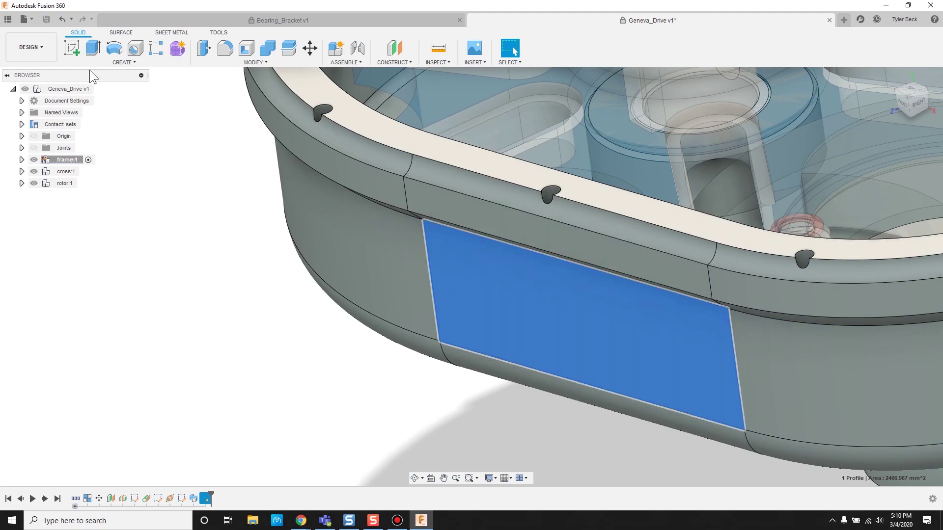
{"action": "left_click", "coordinate": [72, 47]}
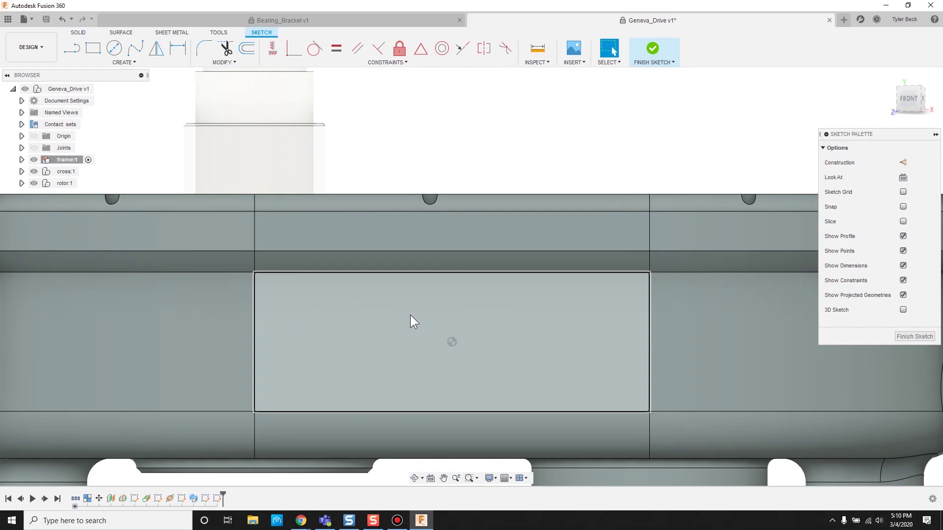
{"action": "scroll", "coordinate": [410, 322], "scroll_direction": "down", "scroll_amount": 5}
{"action": "mouse_move", "coordinate": [451, 371]}
{"action": "middle_mouse_down", "text": "shift"}
{"action": "mouse_move", "coordinate": [422, 398]}
{"action": "mouse_move", "coordinate": [409, 395]}
{"action": "mouse_move", "coordinate": [406, 339]}
{"action": "middle_mouse_up", "text": "shift"}
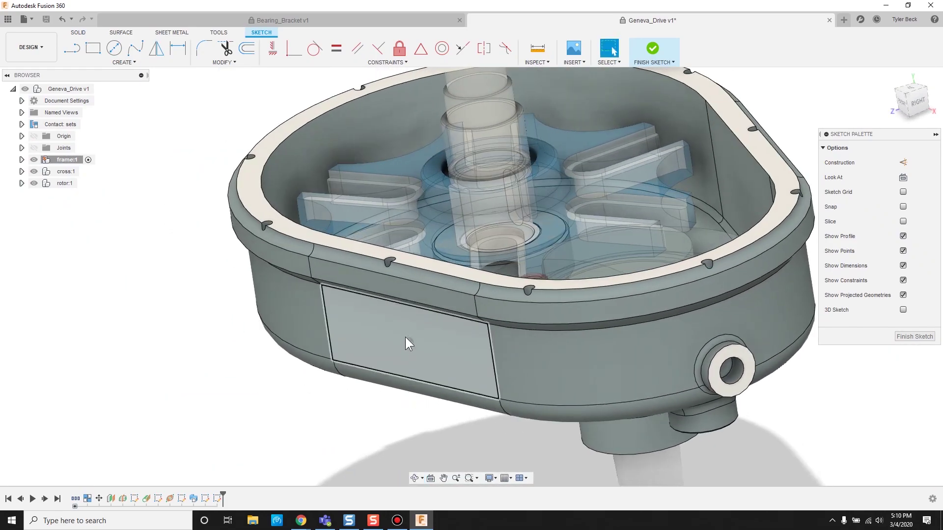
Draw a center-diameter circle on the housing wall and finish the sketch
{"action": "left_click", "coordinate": [114, 48]}
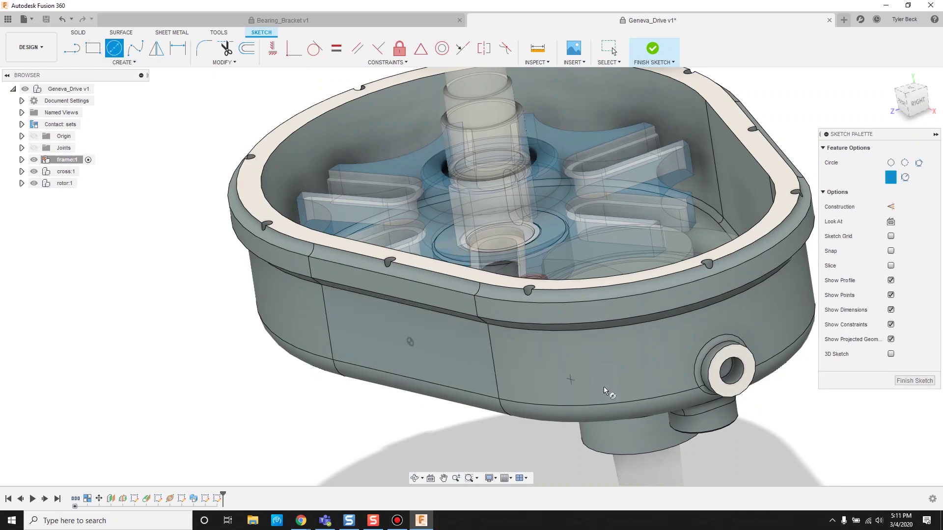
{"action": "left_click", "coordinate": [643, 372]}
{"action": "left_click", "coordinate": [641, 409]}
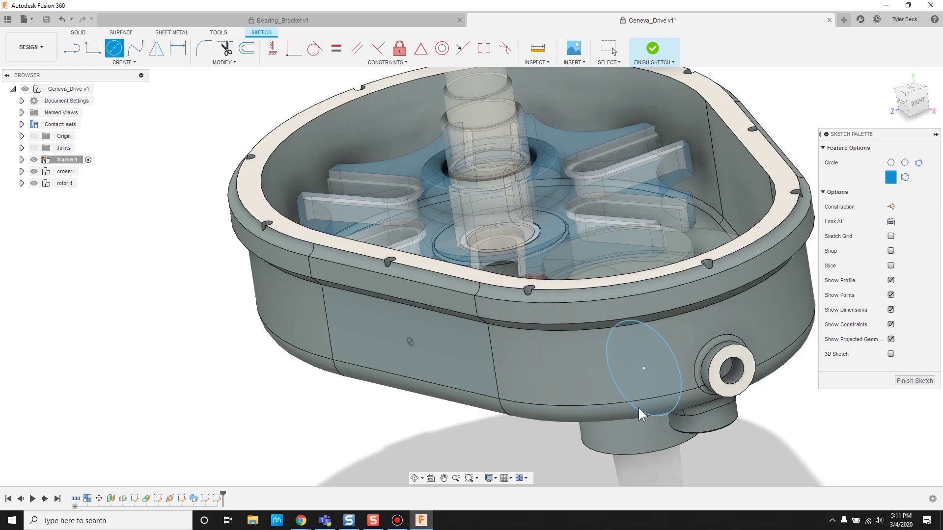
{"action": "key", "text": "Escape"}
{"action": "middle_click_drag", "start_coordinate": [472, 348], "coordinate": [553, 385], "text": "shift"}
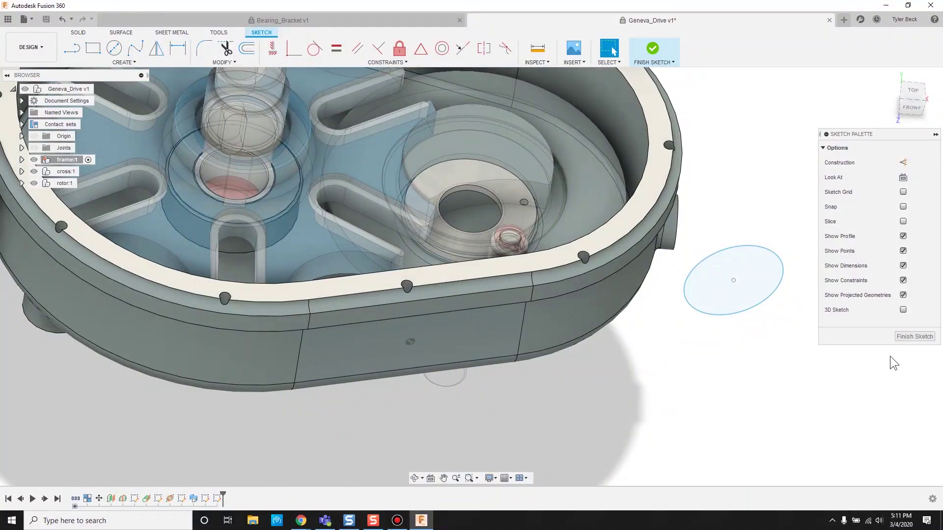
{"action": "left_click", "coordinate": [910, 336]}
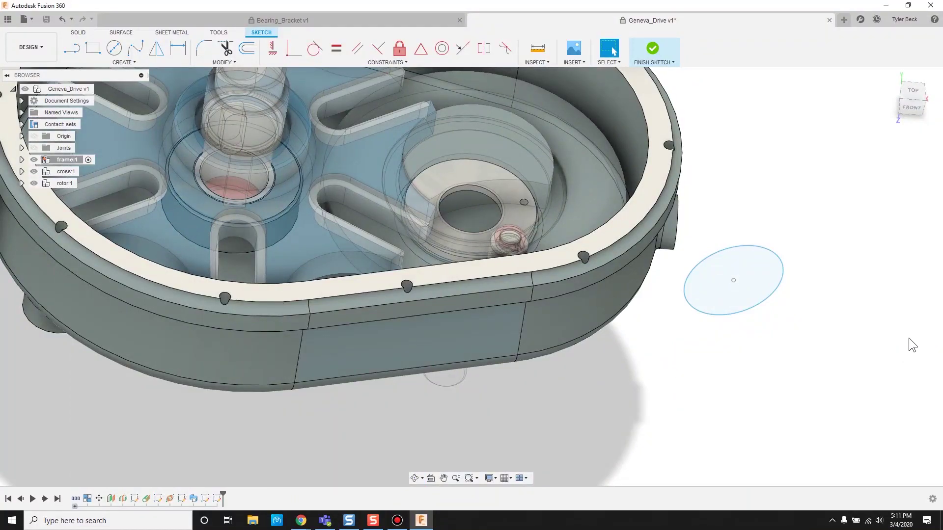
{"action": "left_click", "coordinate": [399, 63]}
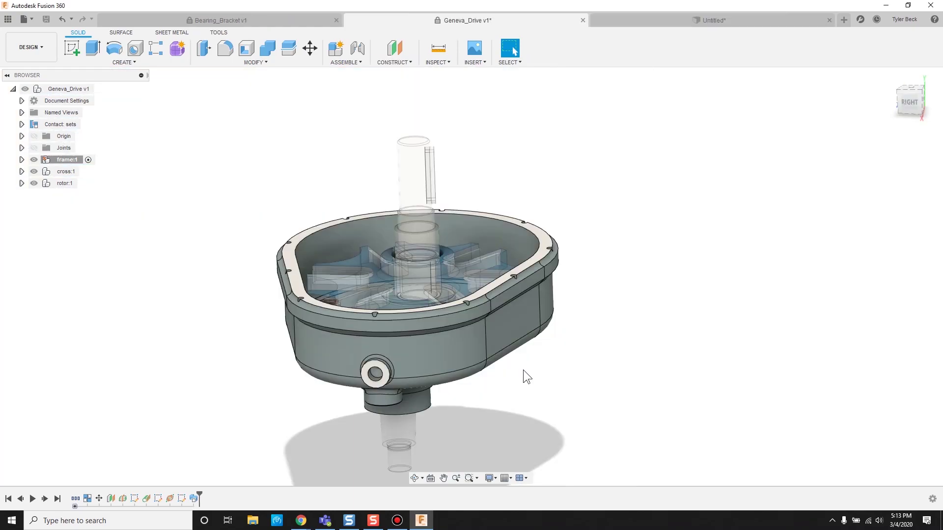
Create Plane5 at 45 degrees about the side wall's lower edge
{"action": "scroll", "coordinate": [523, 371], "scroll_direction": "up", "scroll_amount": 5}
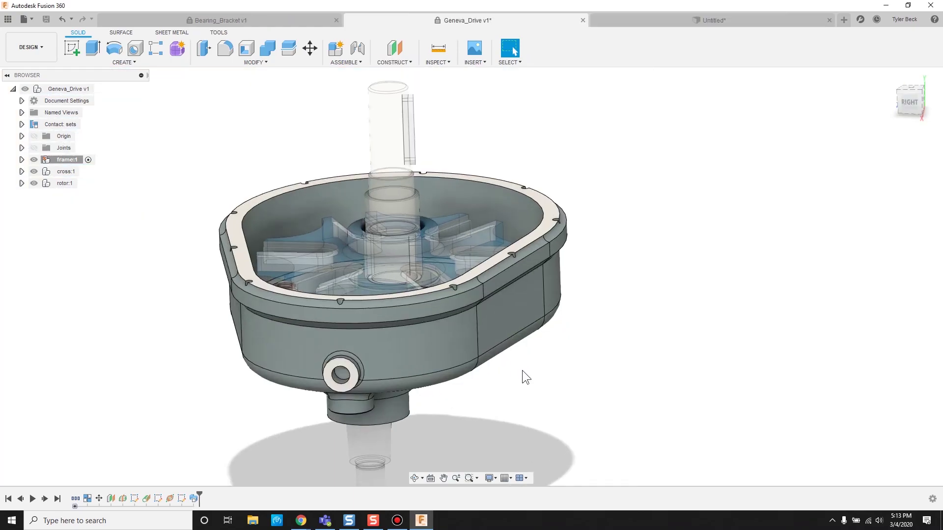
{"action": "middle_click_drag", "start_coordinate": [491, 307], "coordinate": [501, 373], "text": "shift"}
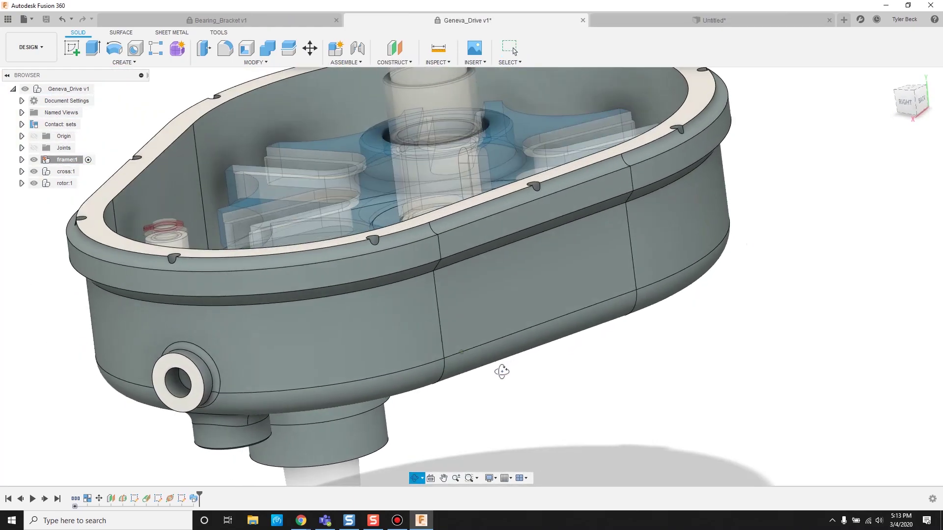
{"action": "scroll", "coordinate": [465, 290], "scroll_direction": "up", "scroll_amount": 5}
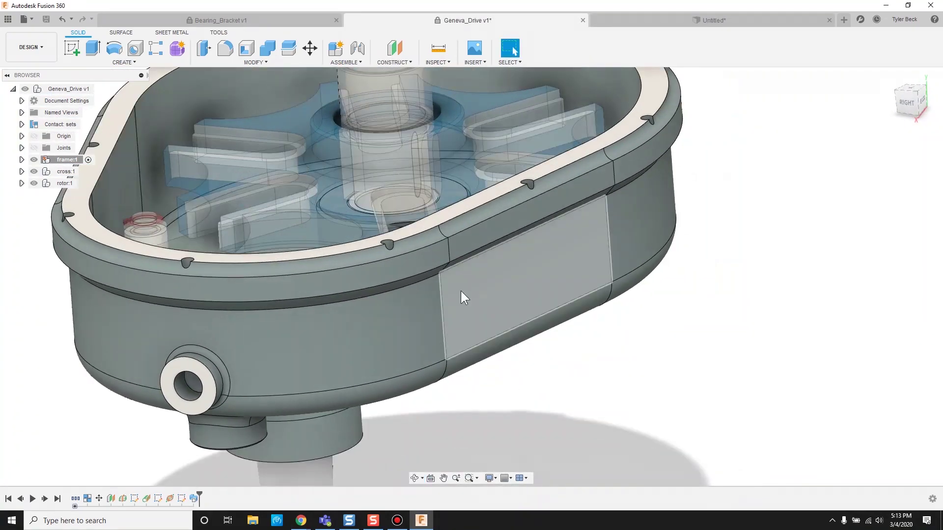
{"action": "left_click", "coordinate": [399, 61]}
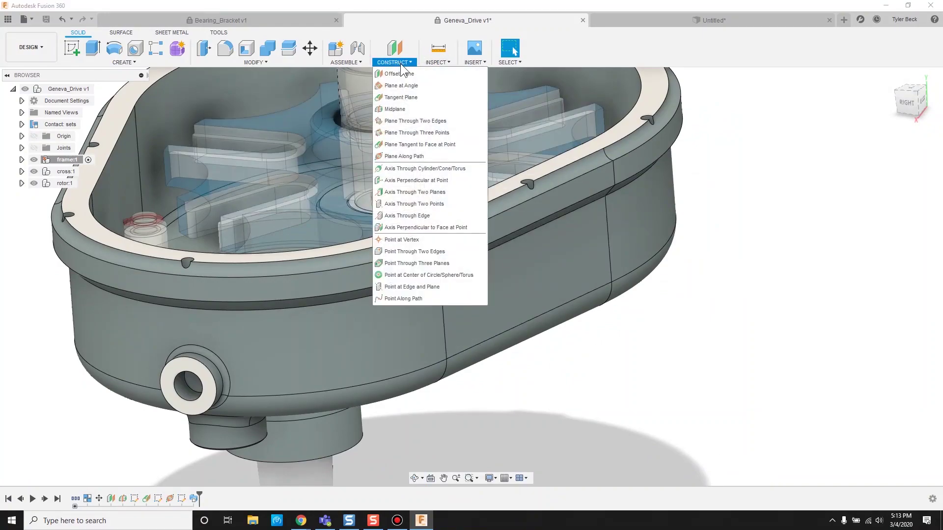
{"action": "left_click", "coordinate": [401, 86]}
{"action": "left_click", "coordinate": [512, 328]}
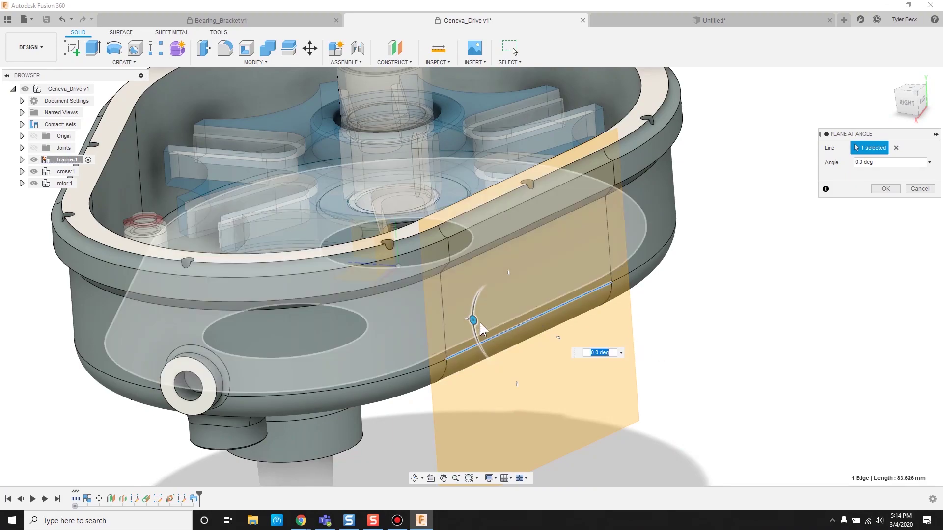
{"action": "left_click_drag", "start_coordinate": [475, 320], "coordinate": [499, 371]}
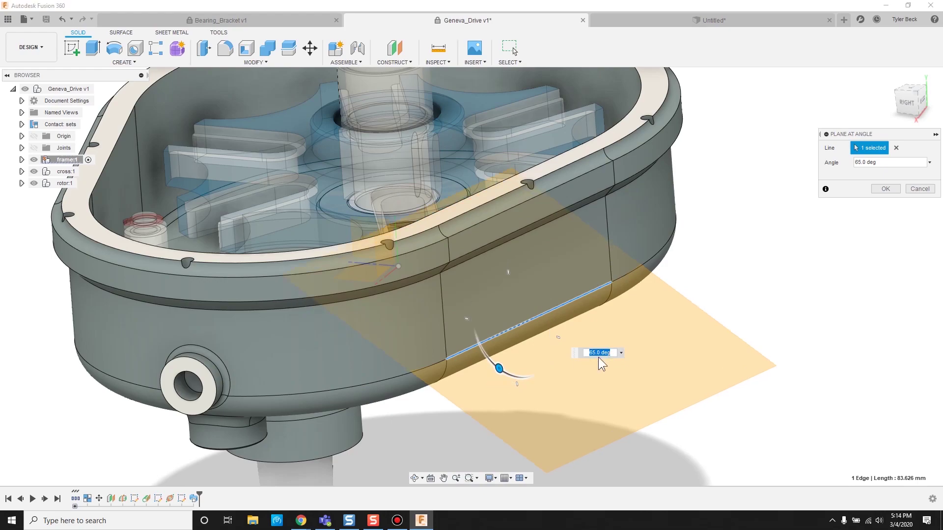
{"action": "key", "text": "Return"}
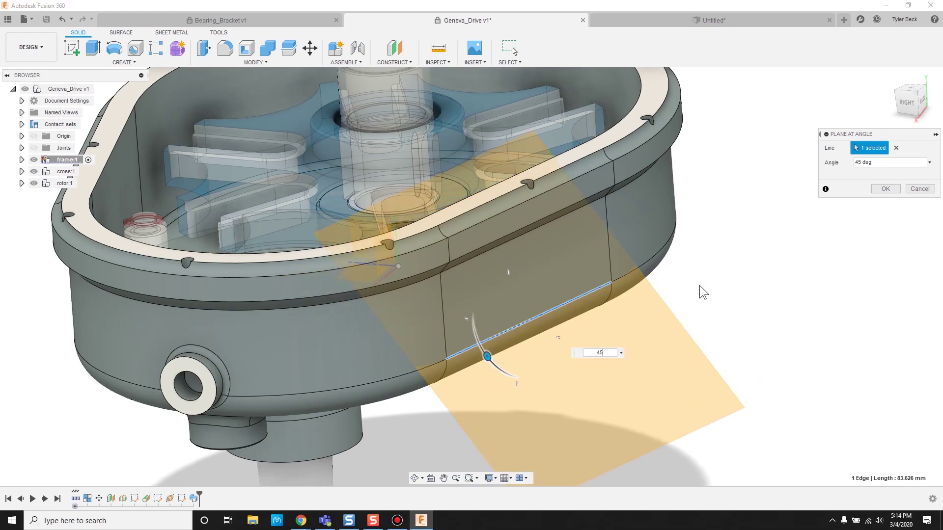
{"action": "left_click", "coordinate": [890, 188]}
{"action": "middle_click_drag", "start_coordinate": [676, 223], "coordinate": [680, 306], "text": "shift"}
Offset Plane5 by -10 mm toward the housing to create Plane6
{"action": "left_click", "coordinate": [680, 305]}
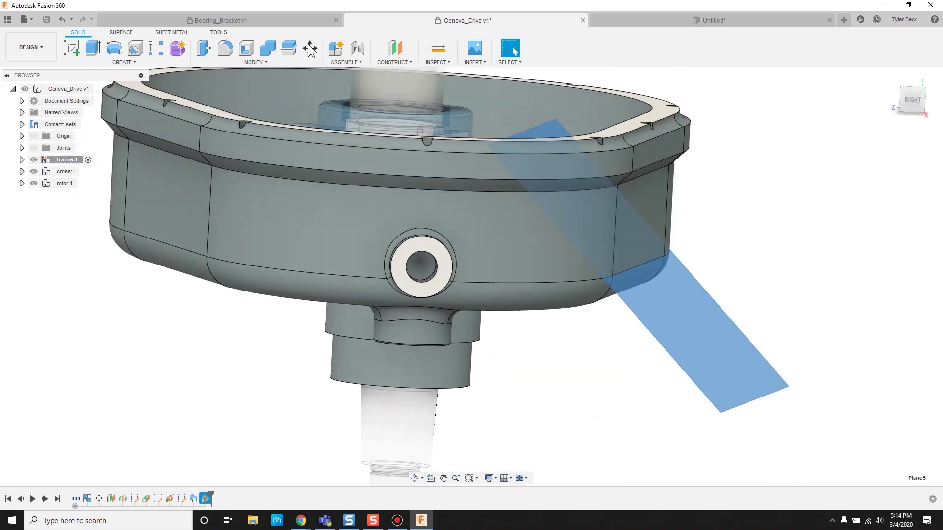
{"action": "left_click", "coordinate": [388, 63]}
{"action": "left_click", "coordinate": [404, 75]}
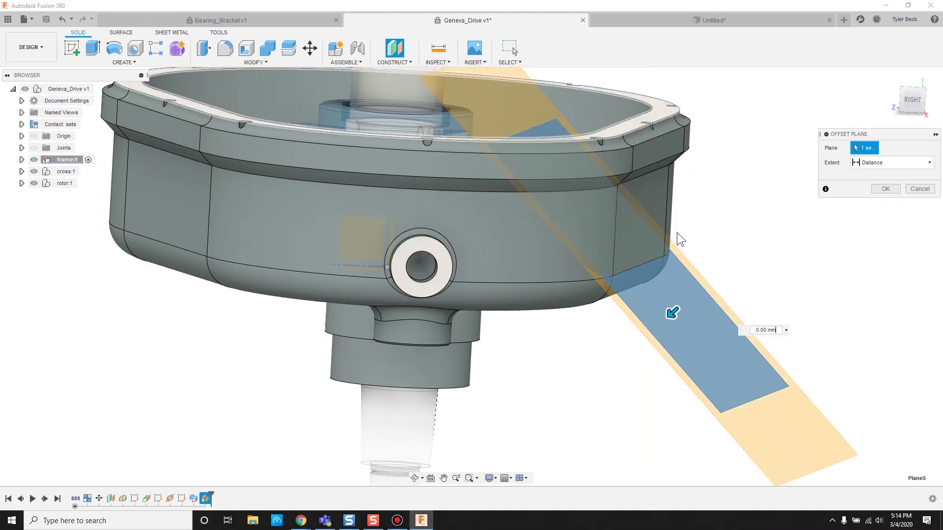
{"action": "left_click_drag", "start_coordinate": [672, 313], "coordinate": [708, 280]}
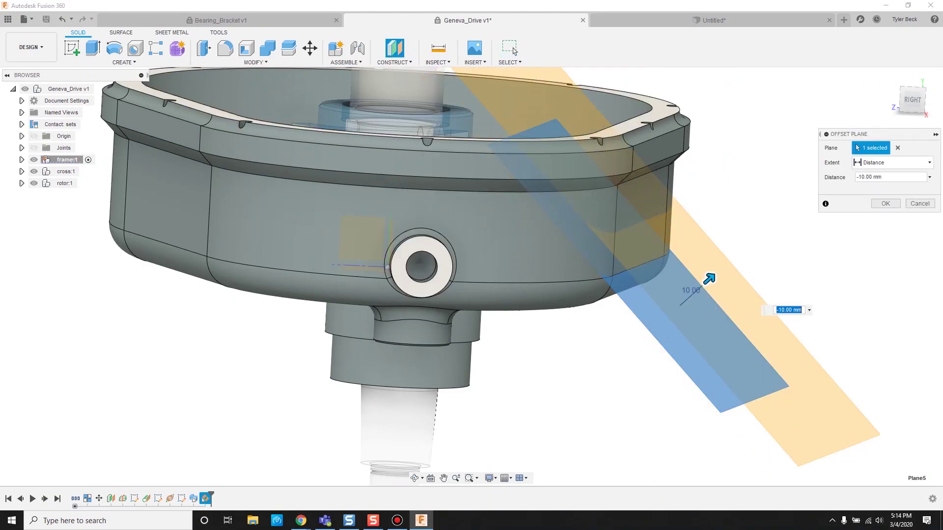
{"action": "left_click", "coordinate": [878, 205]}
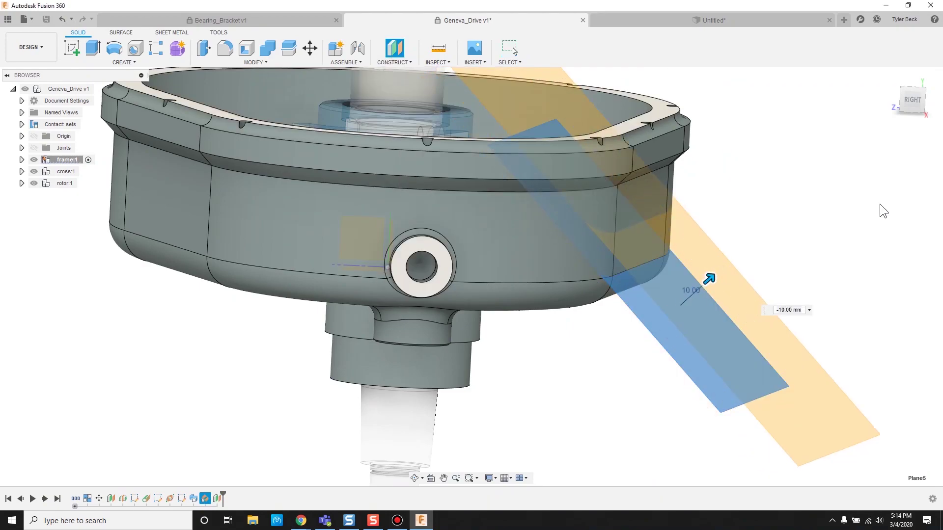
Sketch a rectangle on Plane6 and extrude it to the housing wall as a small boss
{"action": "left_click", "coordinate": [697, 239]}
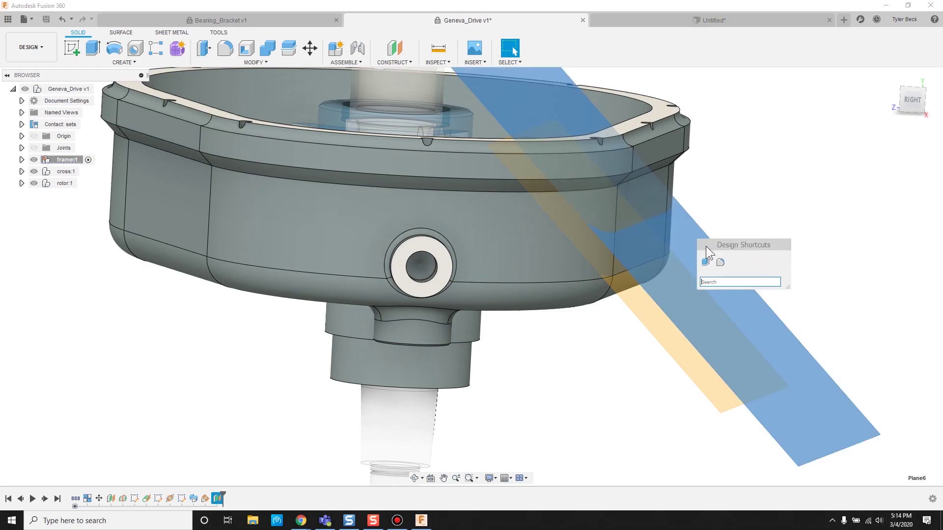
{"action": "left_click", "coordinate": [81, 49]}
{"action": "left_click", "coordinate": [92, 48]}
{"action": "left_click", "coordinate": [618, 304]}
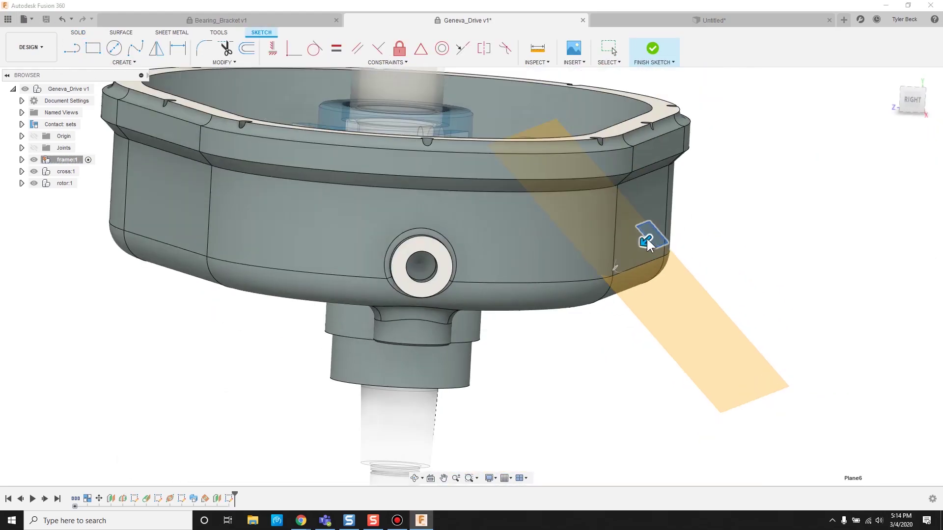
{"action": "key", "text": "e"}
{"action": "left_click_drag", "start_coordinate": [647, 239], "coordinate": [621, 261]}
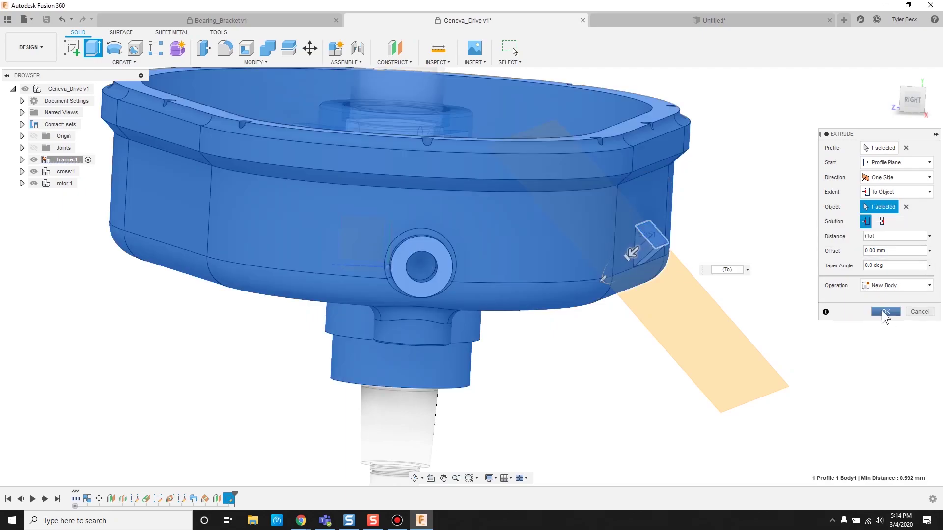
{"action": "left_click", "coordinate": [890, 373]}
{"action": "middle_click_drag", "start_coordinate": [890, 373], "coordinate": [632, 298], "text": "shift"}
{"action": "right_click", "coordinate": [632, 297]}
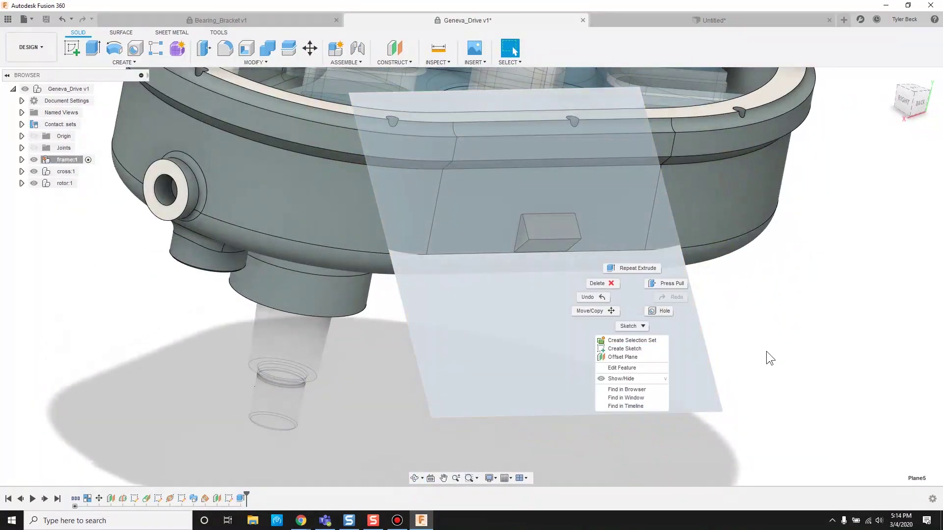
{"action": "key", "text": "Escape"}
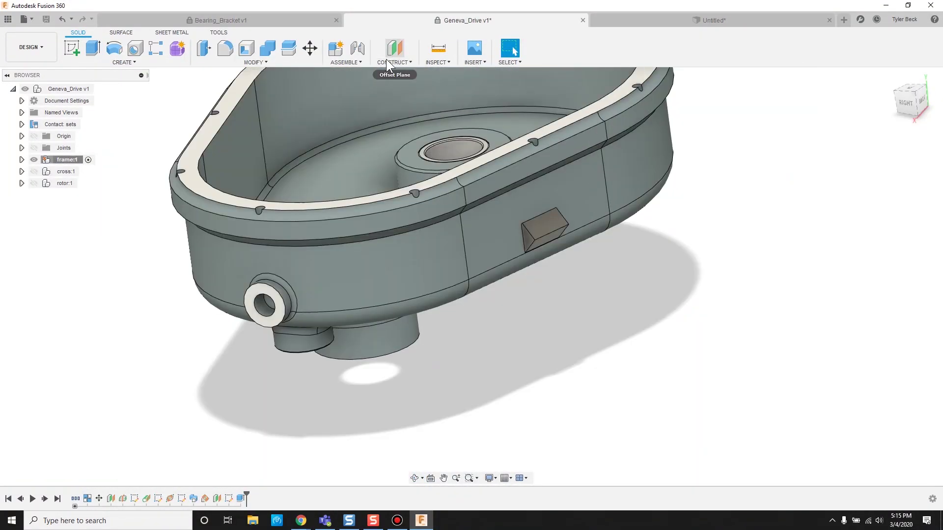
Add a three-point construction plane from vertices picked on the housing rim, then orbit to check it
{"action": "left_click", "coordinate": [393, 62]}
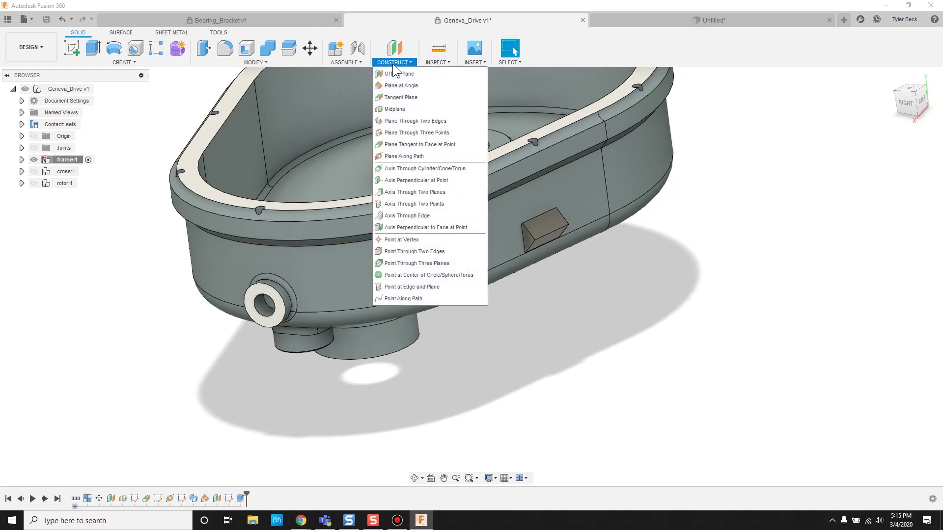
{"action": "left_click", "coordinate": [410, 122]}
{"action": "middle_click_drag", "start_coordinate": [285, 181], "coordinate": [273, 197], "text": "shift"}
{"action": "left_click", "coordinate": [265, 184]}
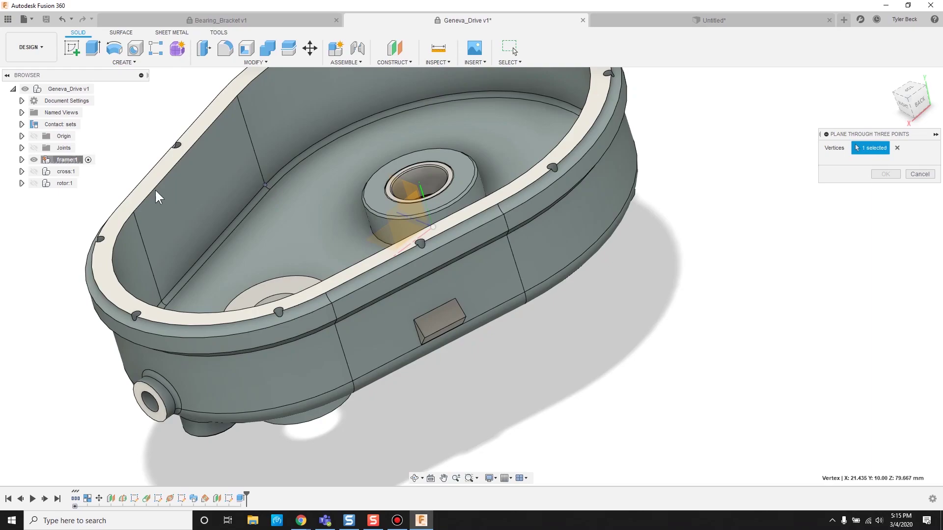
{"action": "left_click", "coordinate": [326, 293]}
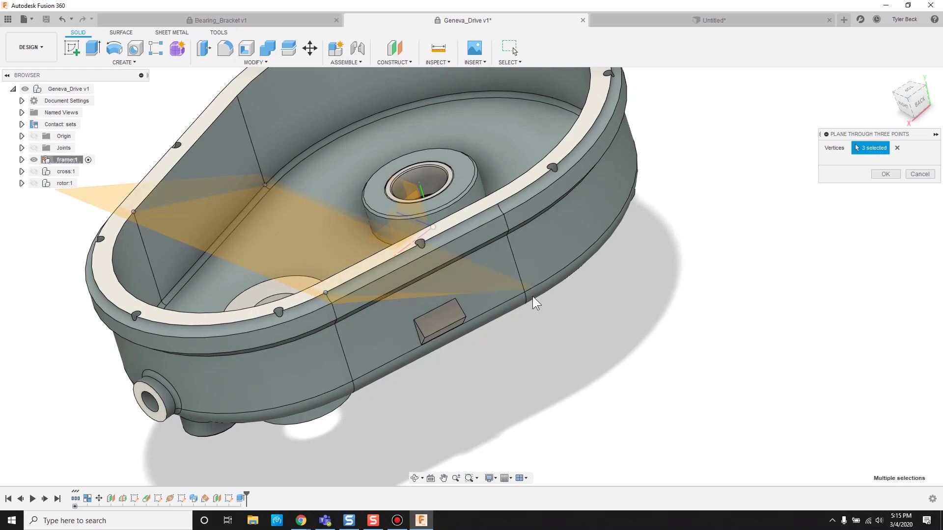
{"action": "middle_click_drag", "start_coordinate": [532, 296], "coordinate": [644, 317], "text": "shift"}
{"action": "key", "text": "Escape"}
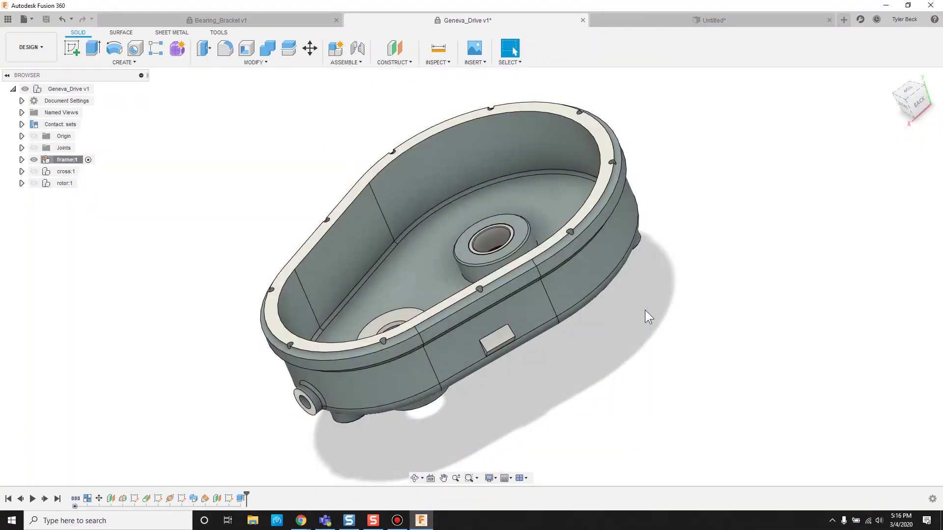